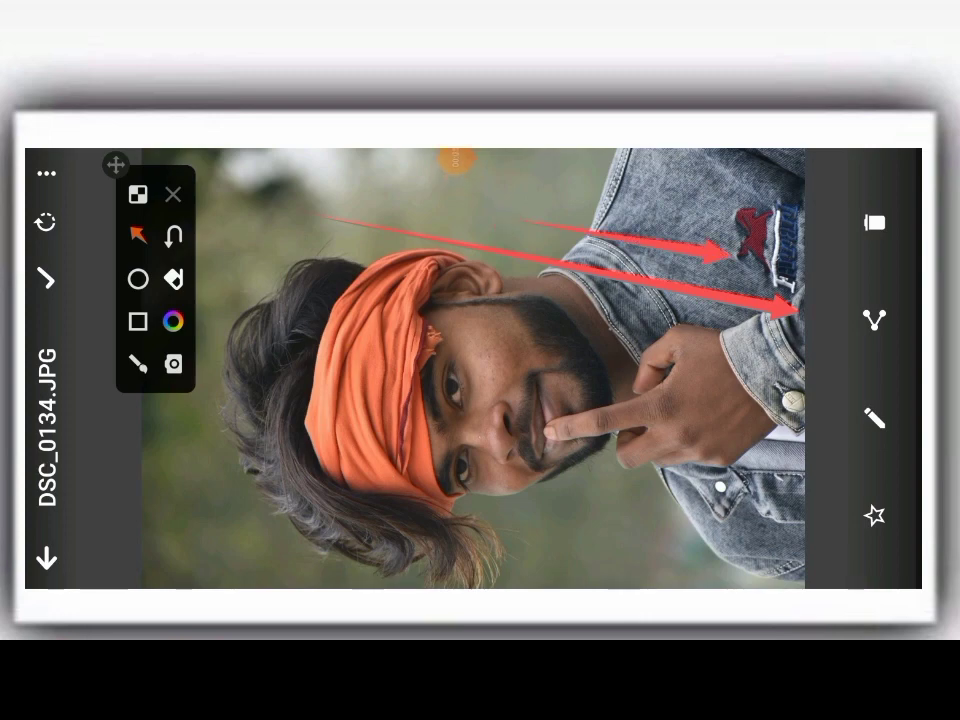
- Share DSC_0134.JPG from Android Gallery into Lightroom using 'Add to Lr'
left_click_drag(730, 250, 810, 302)
left_click(173, 194)
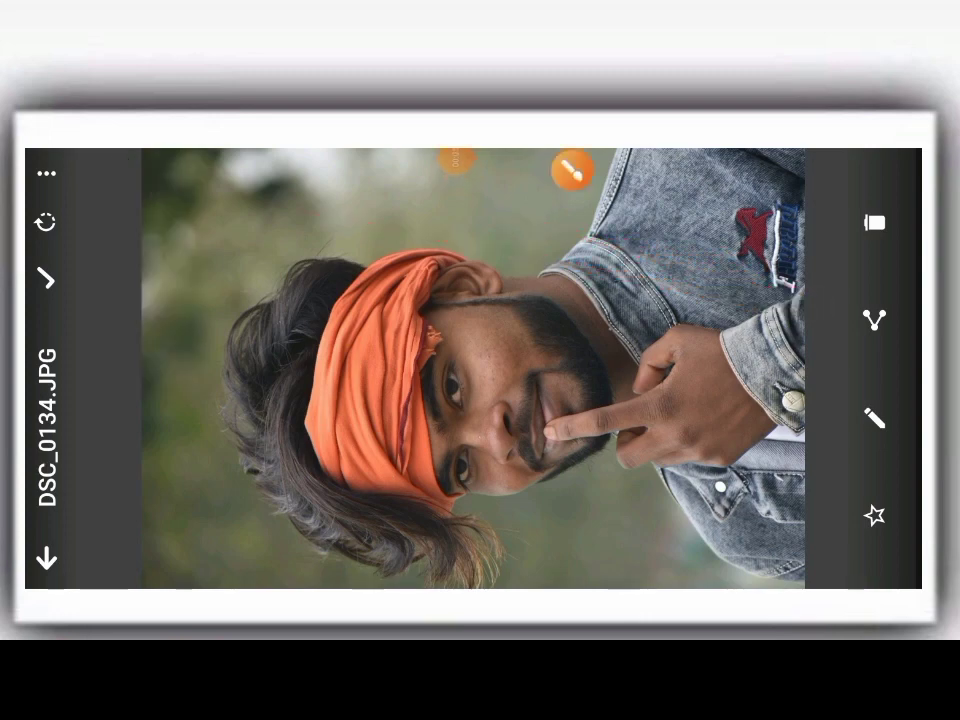
left_click(874, 320)
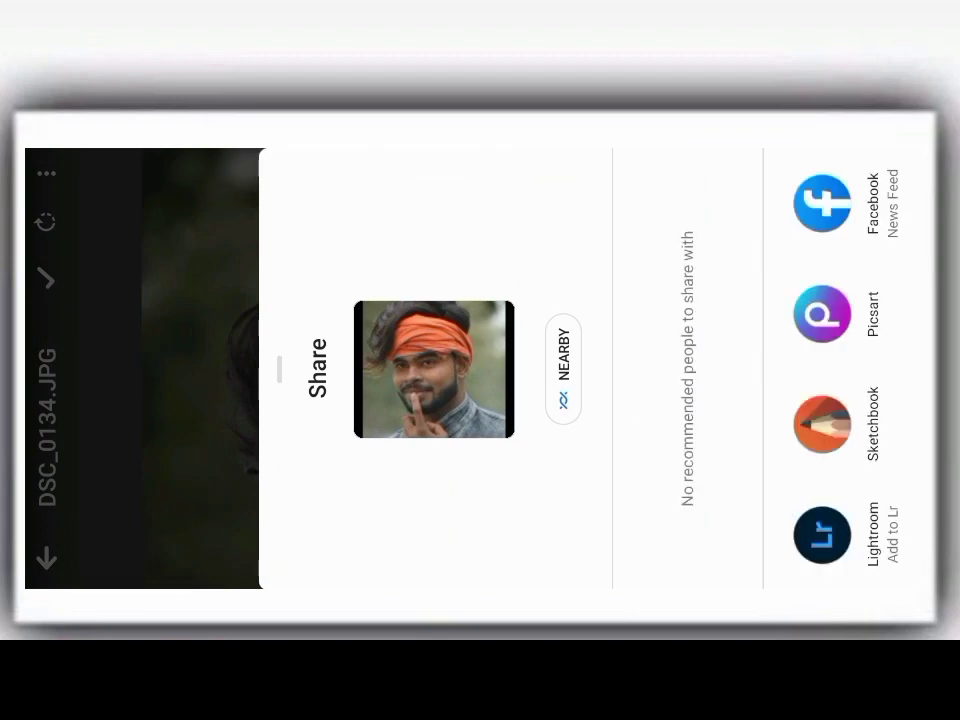
left_click(821, 535)
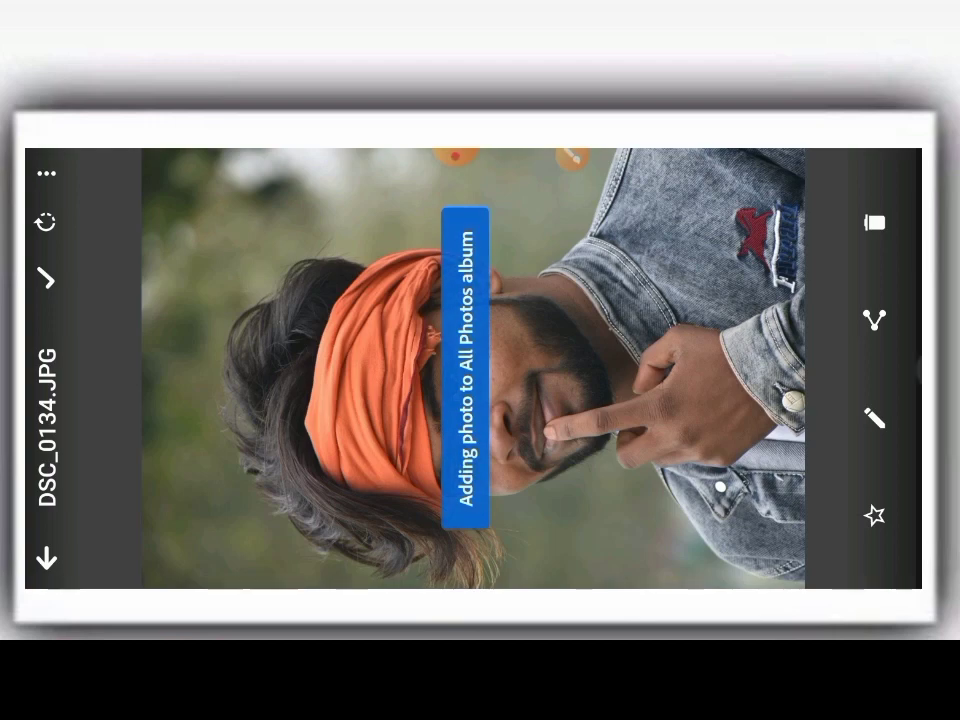
key("super")
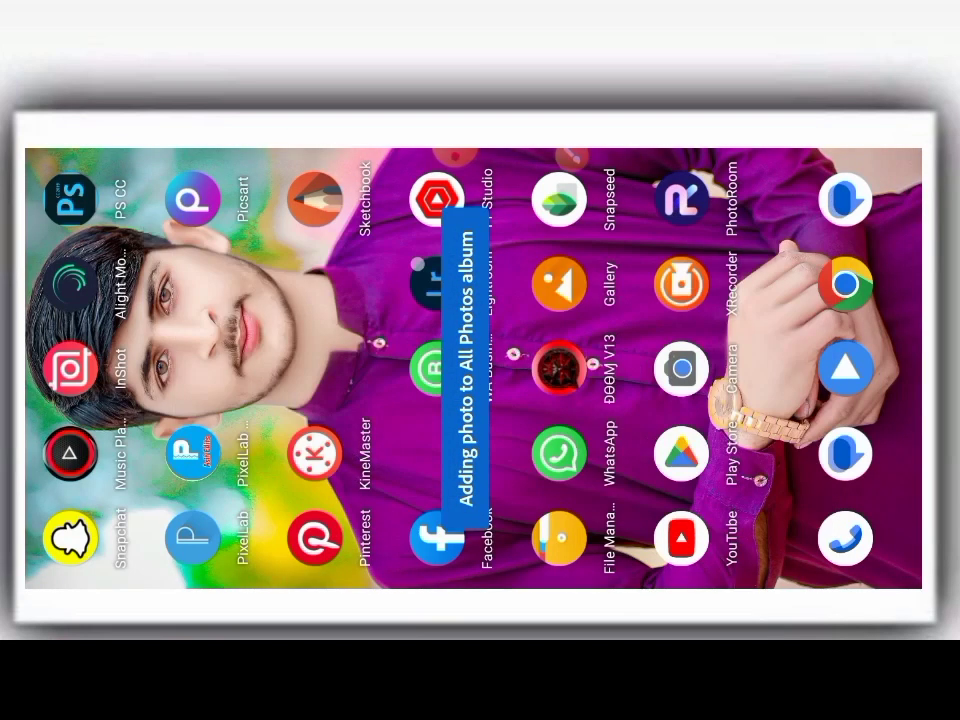
- Open the orange-headband photo from the Lightroom library
left_click(437, 280)
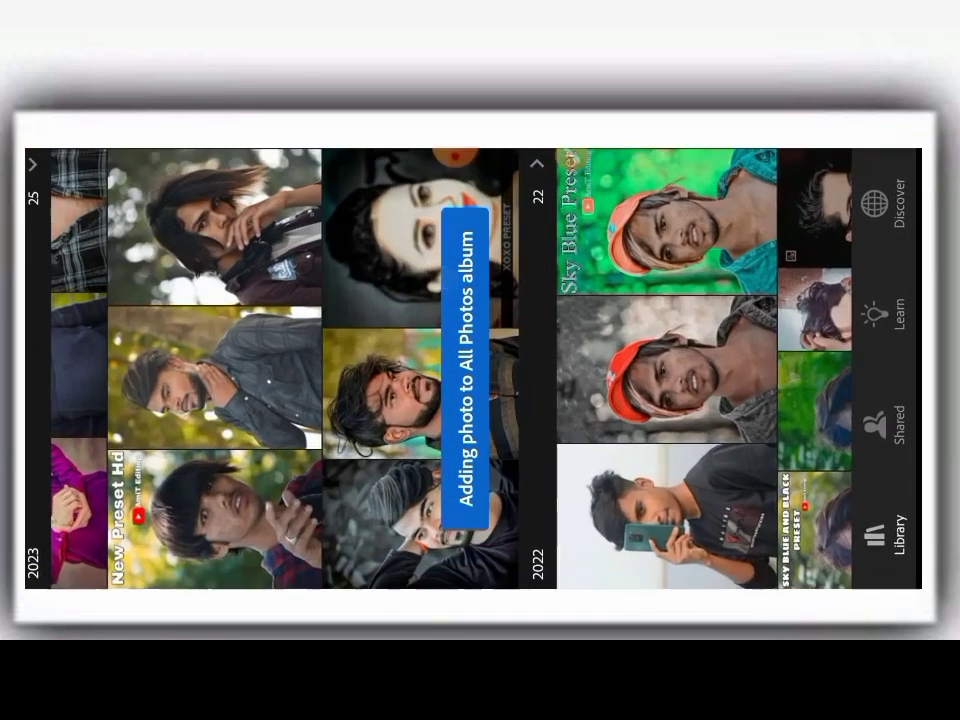
left_click(377, 240)
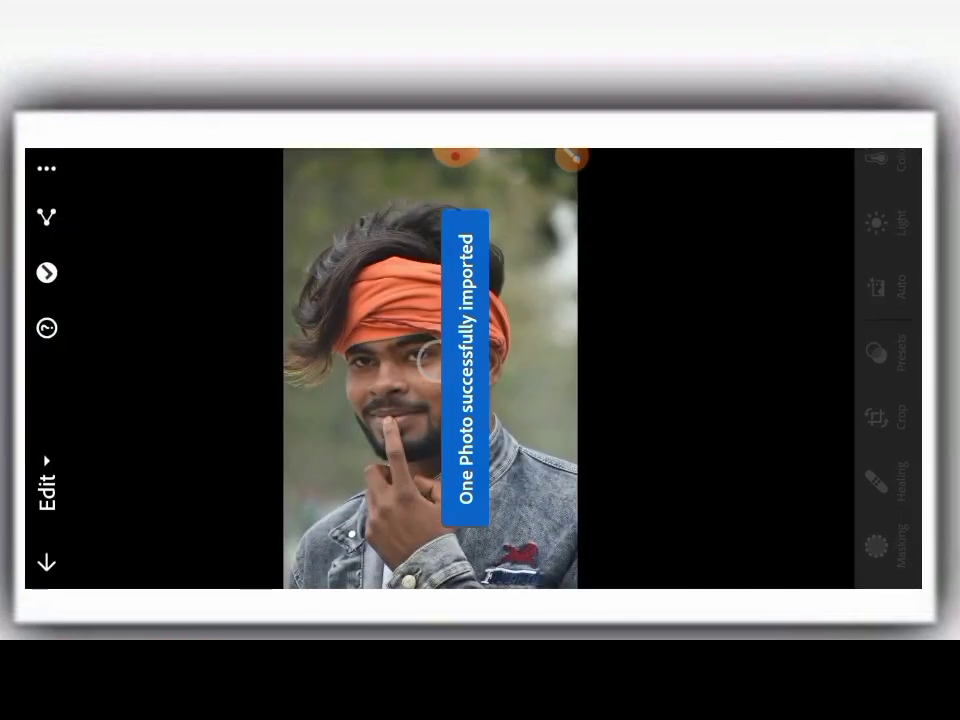
left_click(437, 360)
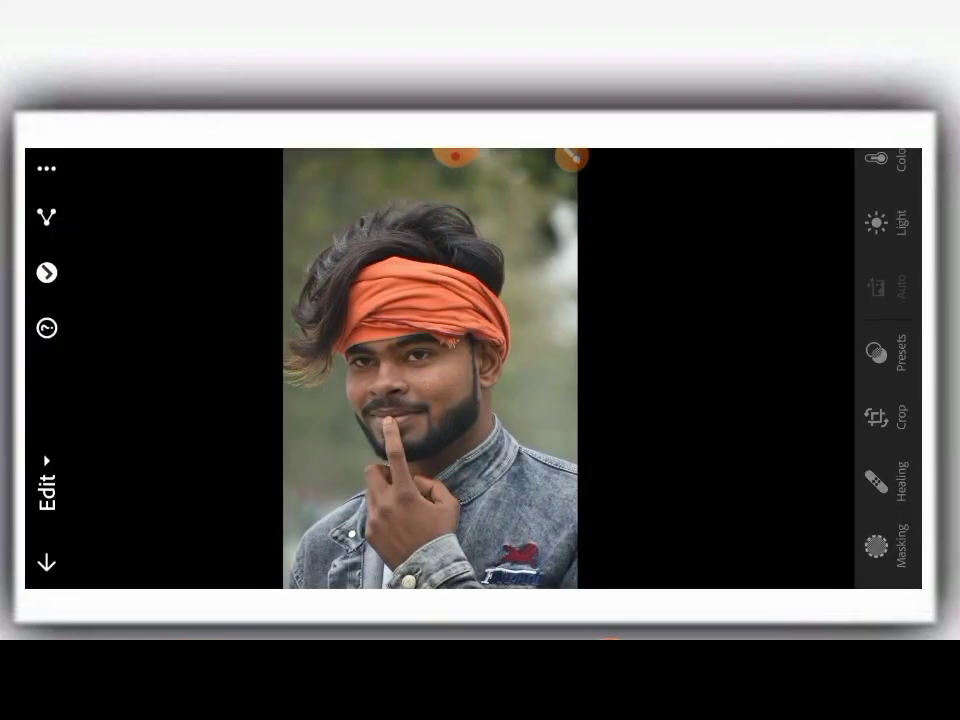
- Rotate the photo two quarter turns into landscape and apply the crop
left_click(876, 417)
left_click(881, 329)
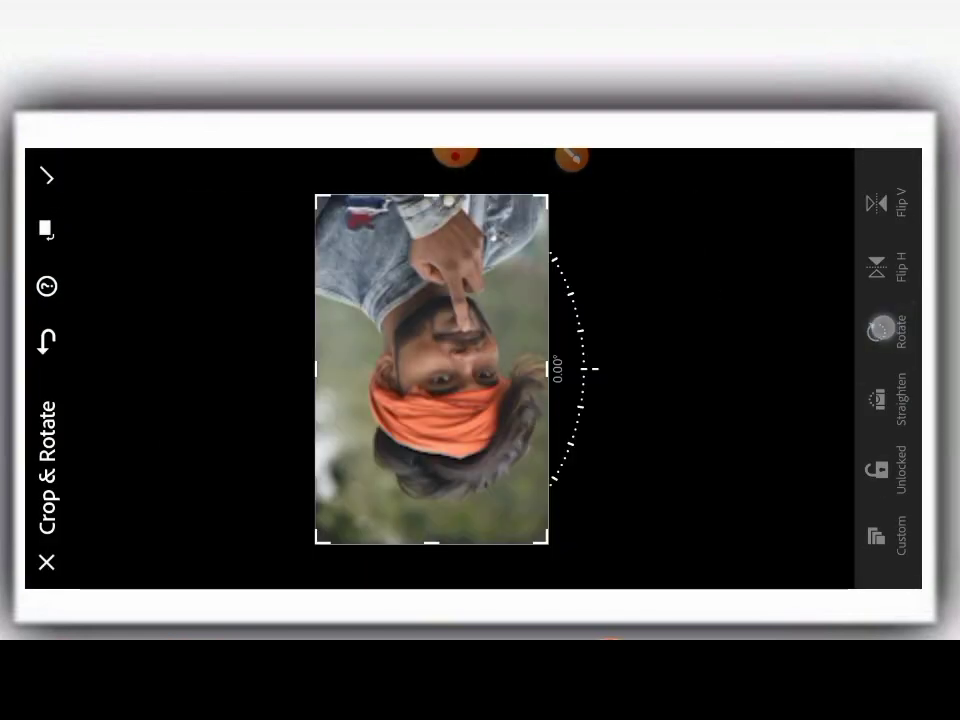
left_click(881, 329)
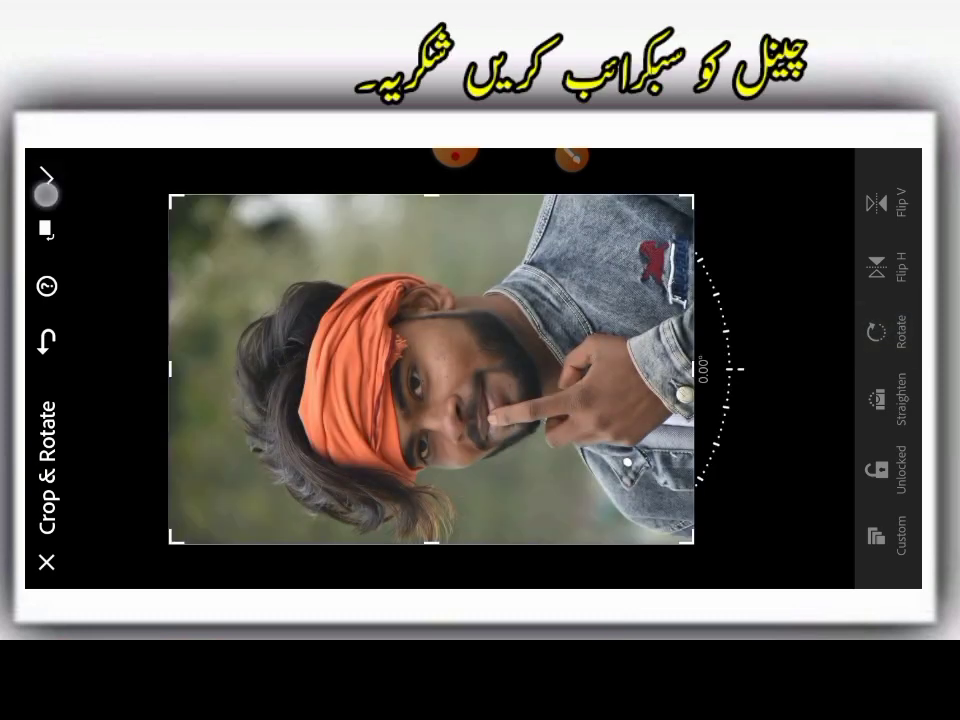
left_click(46, 190)
left_click(46, 562)
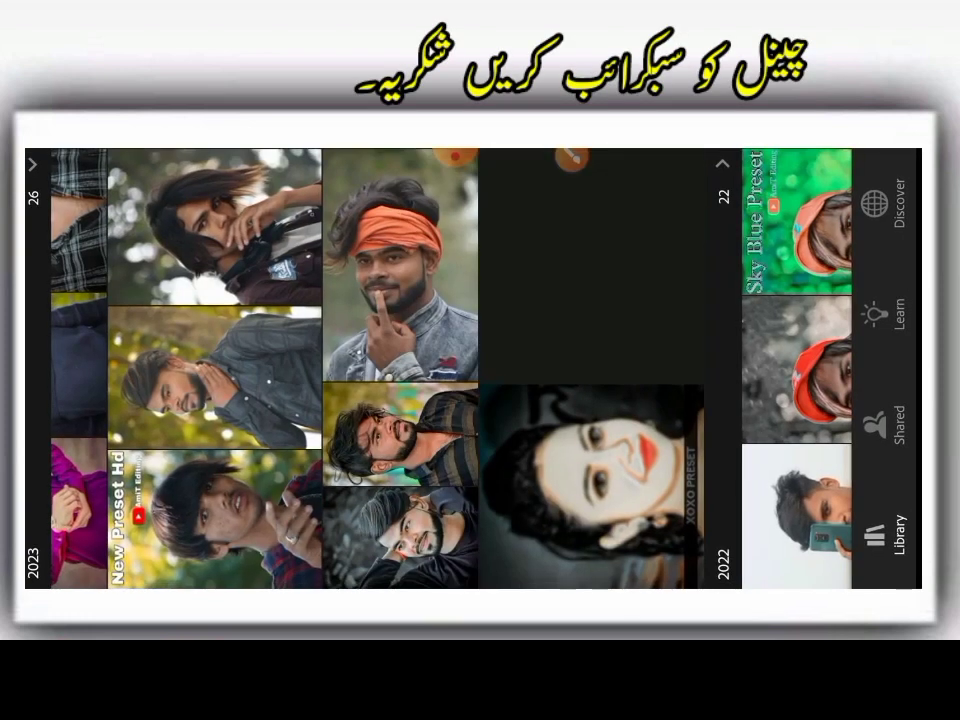
- Copy the edit settings from the bearded man's dark-toned portrait
left_click(400, 537)
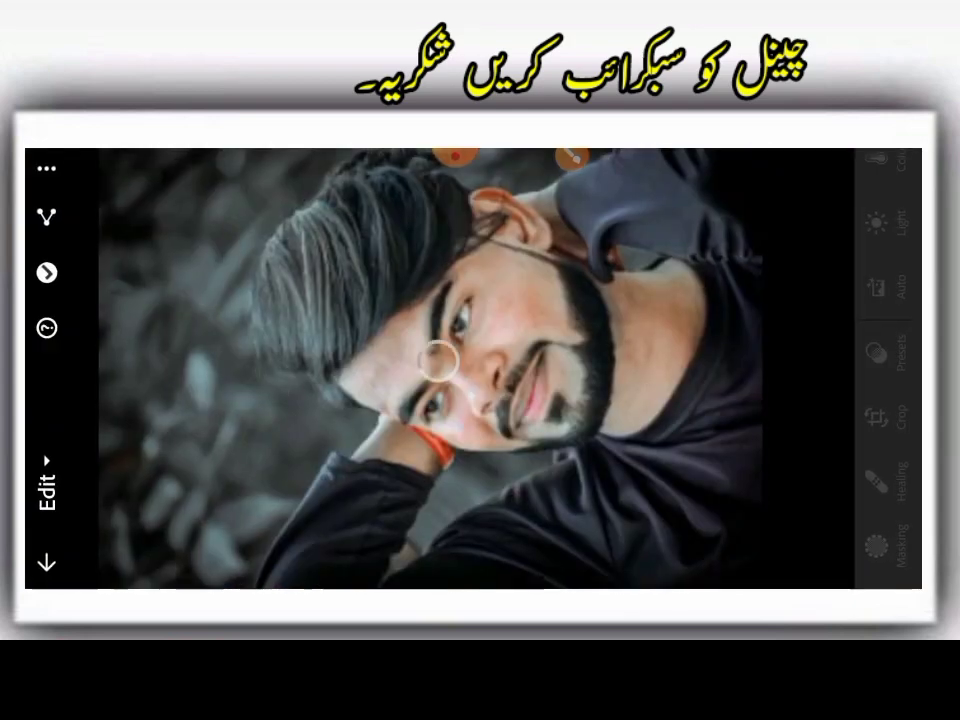
left_click(58, 167)
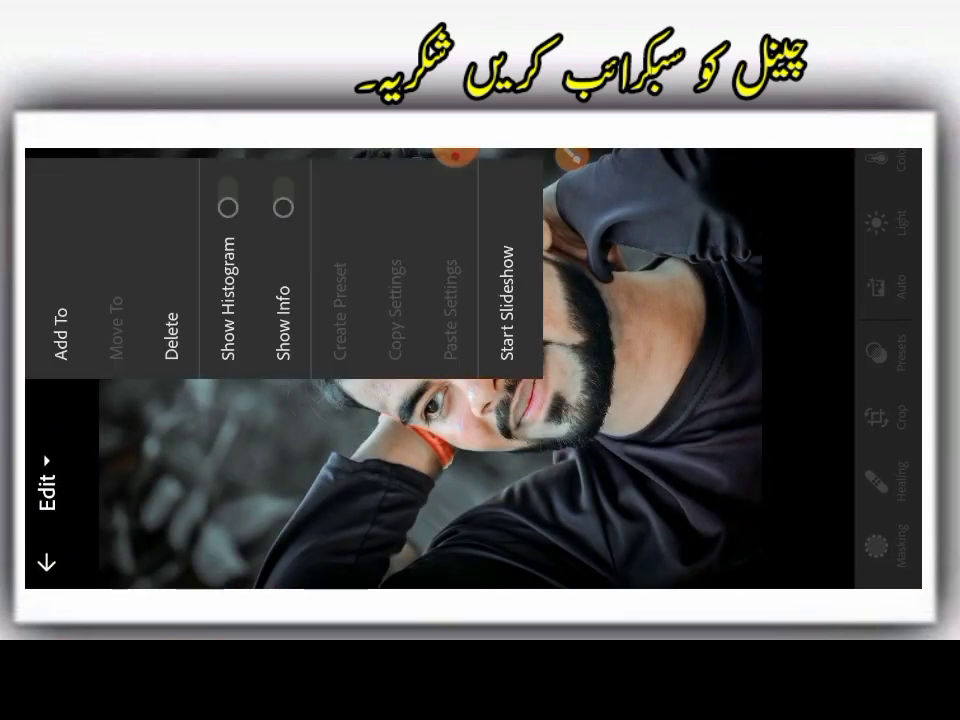
left_click(396, 310)
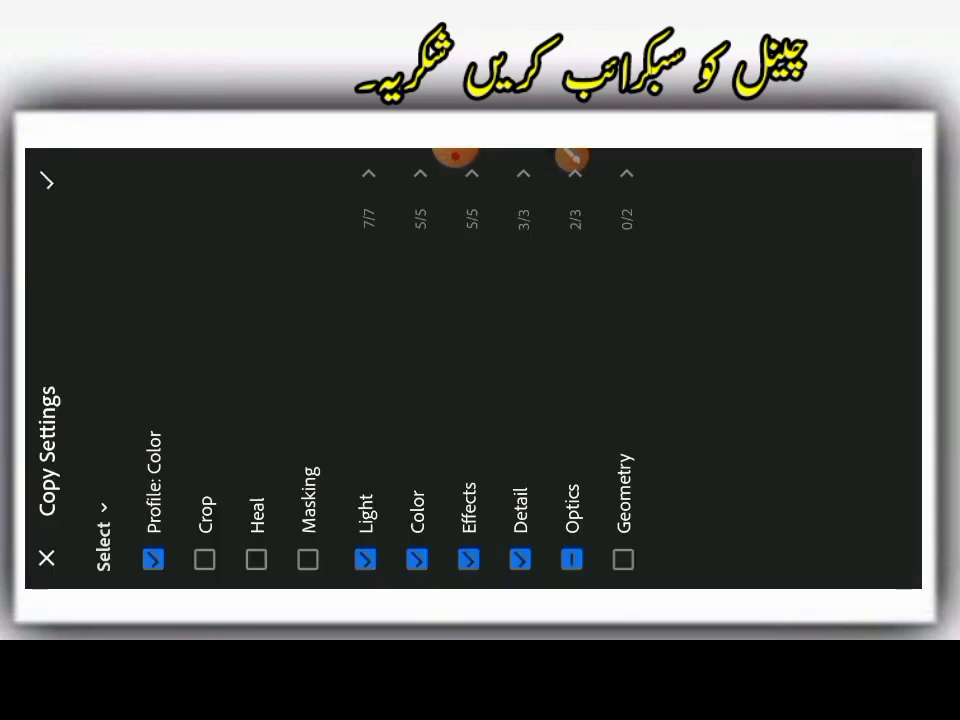
left_click(47, 182)
left_click(46, 562)
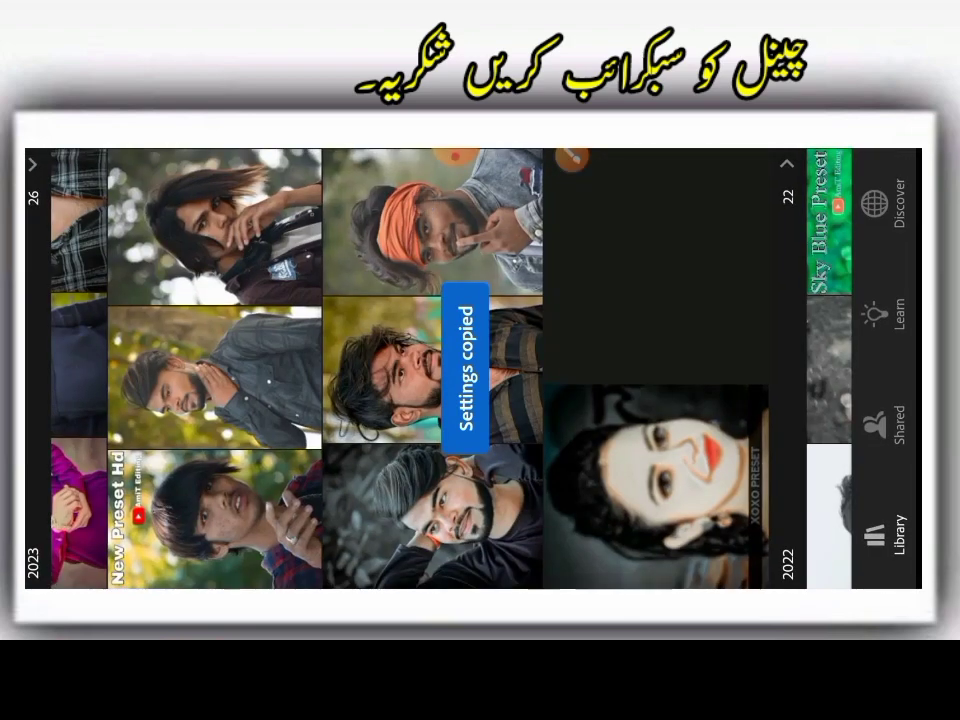
- Paste the copied settings onto the orange-headband photo for a dark grey grade
left_click(432, 222)
left_click(58, 167)
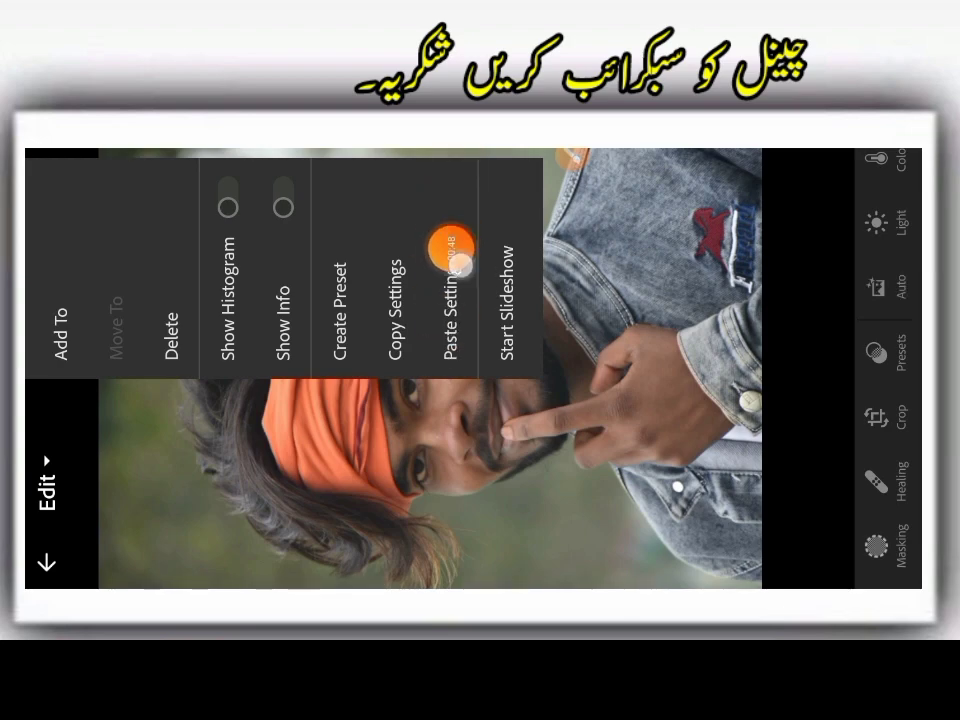
left_click(443, 246)
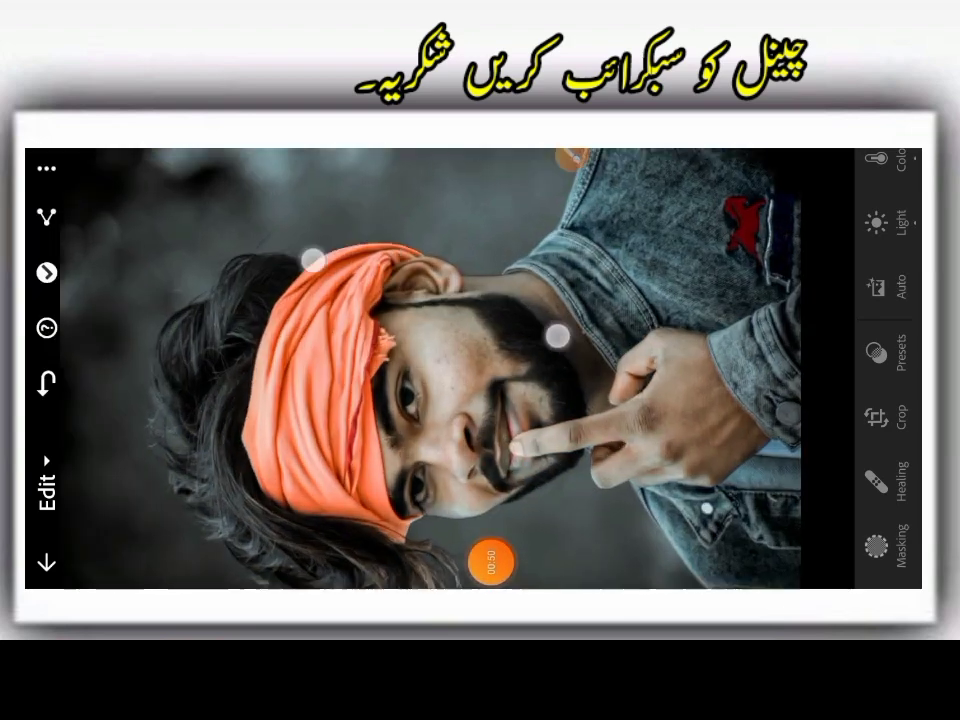
scroll(430, 300, "up", 3)
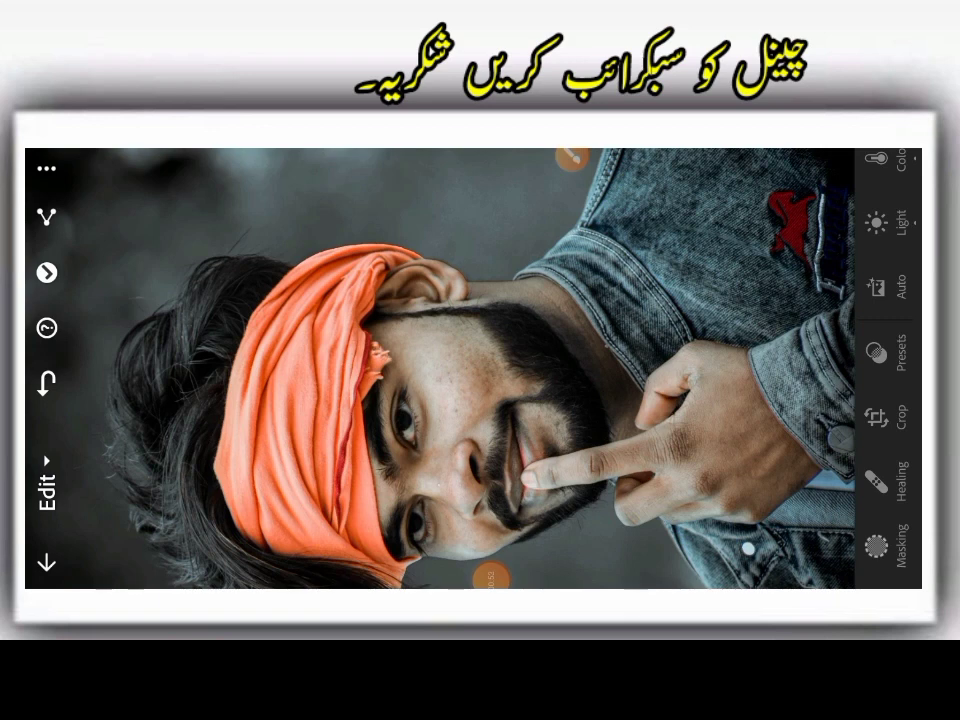
scroll(885, 429, "up", 2)
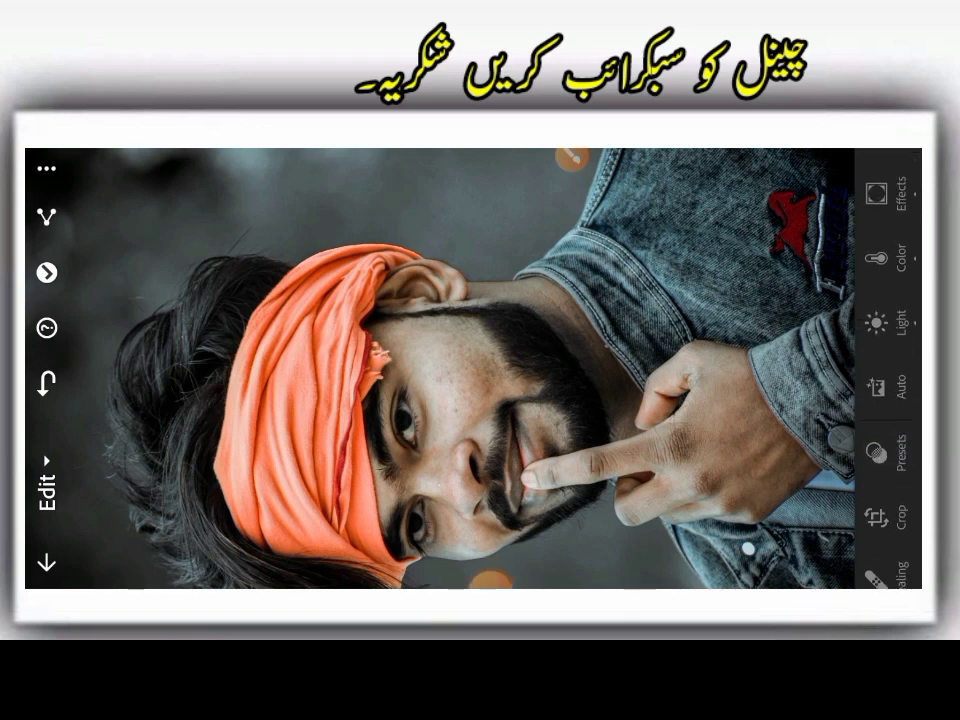
left_click(876, 258)
- Set Orange luminance to 90 and saturation to -47 in Color Mix
left_click(611, 165)
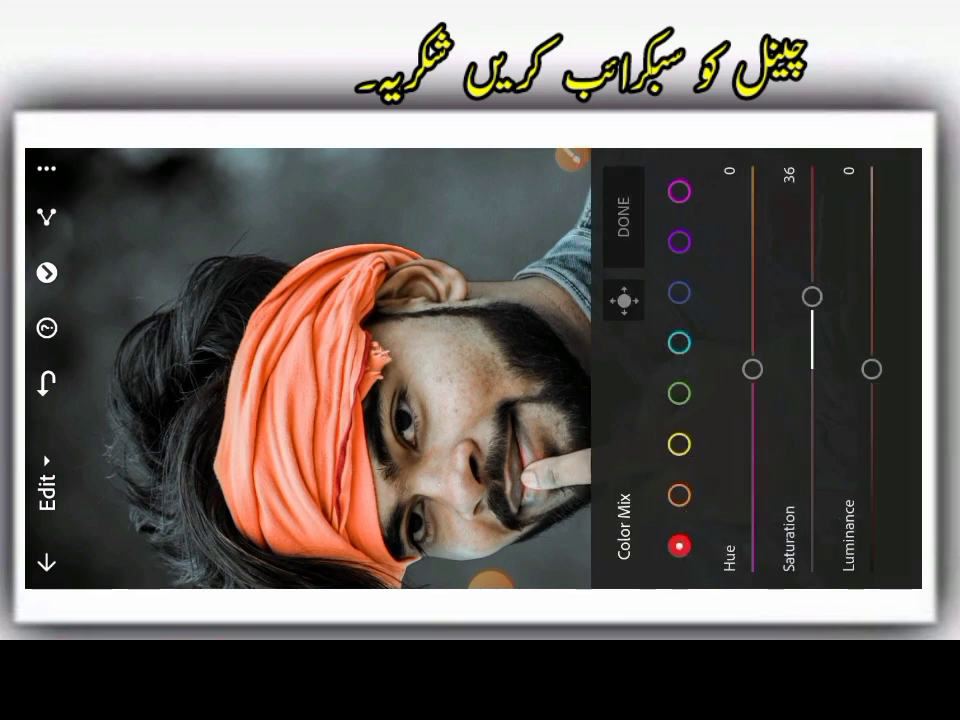
left_click(679, 494)
left_click_drag(870, 249, 897, 202)
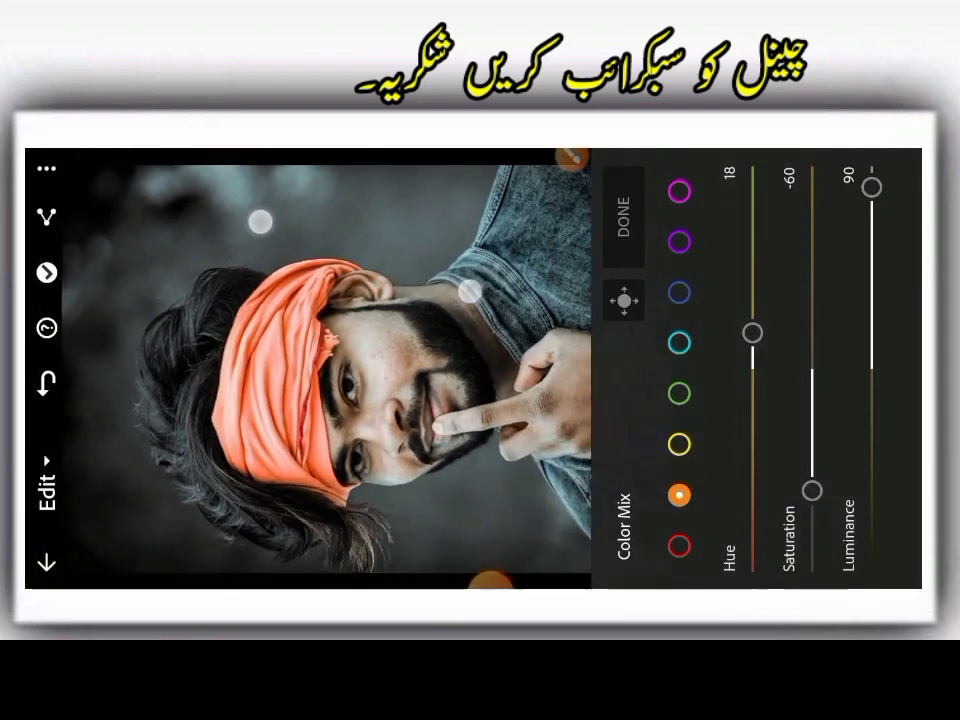
left_click_drag(810, 491, 816, 441)
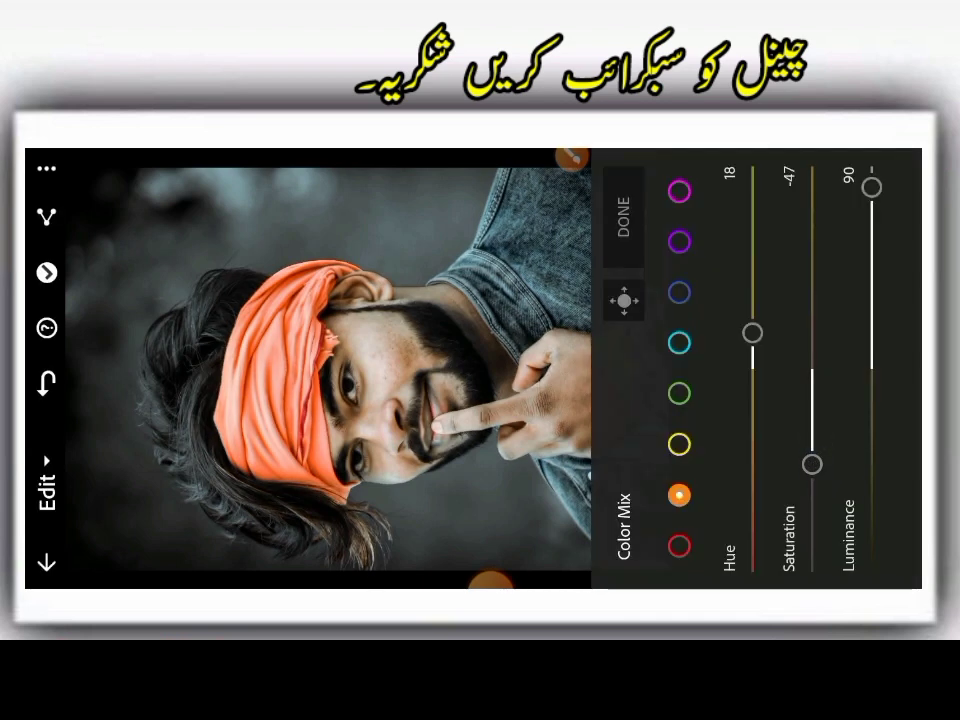
- Set Yellow luminance to -100 and Blue saturation to -98
left_click(679, 444)
left_click_drag(872, 555, 872, 572)
left_click(679, 292)
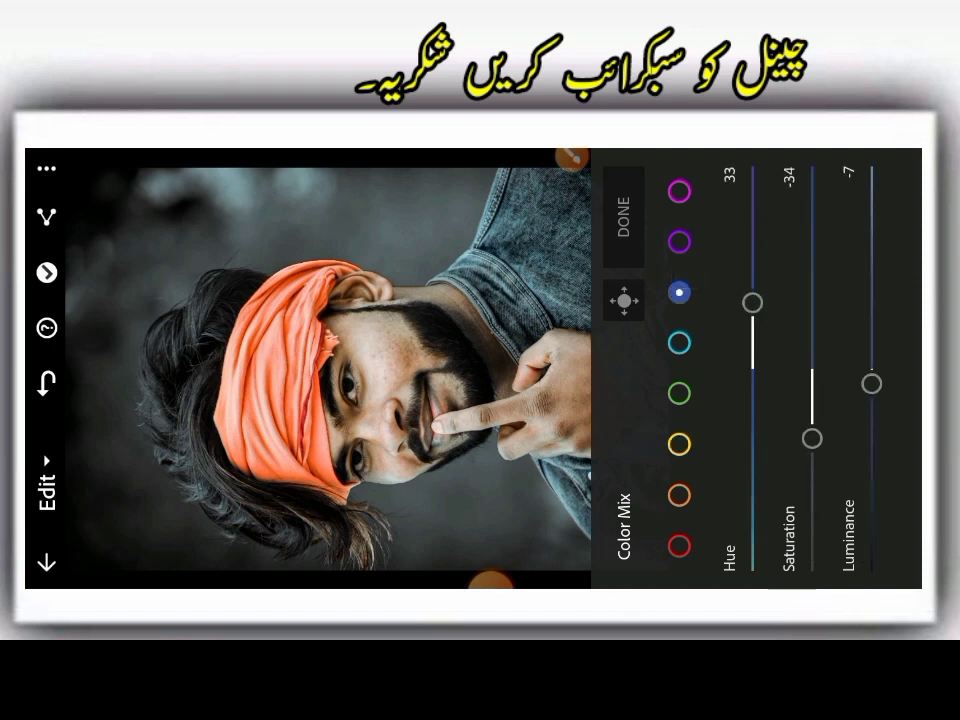
left_click_drag(823, 437, 857, 566)
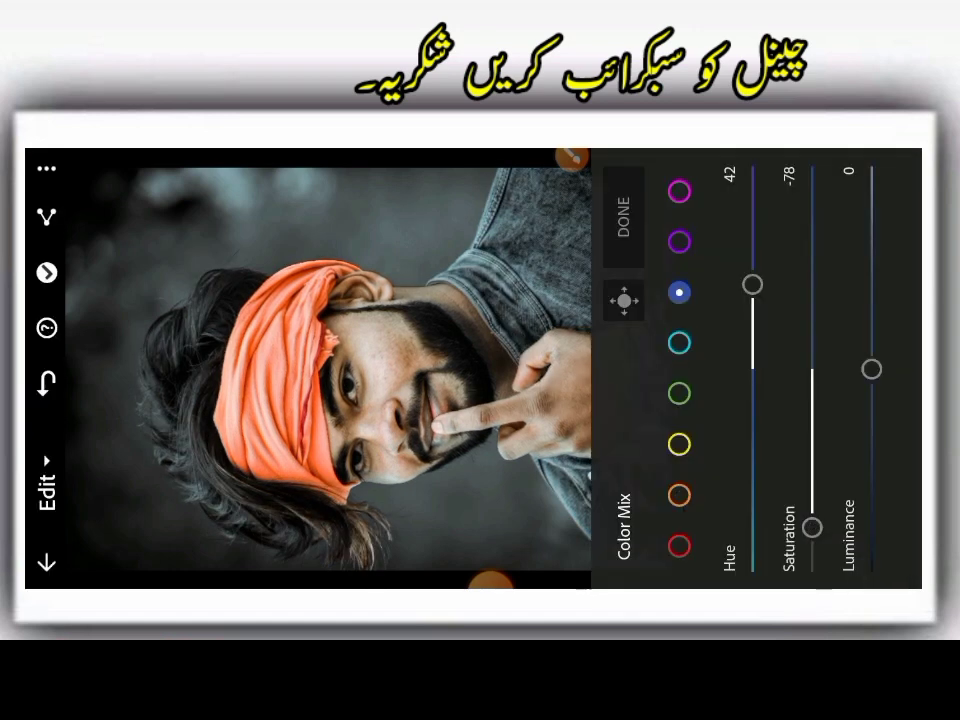
left_click_drag(815, 522, 841, 575)
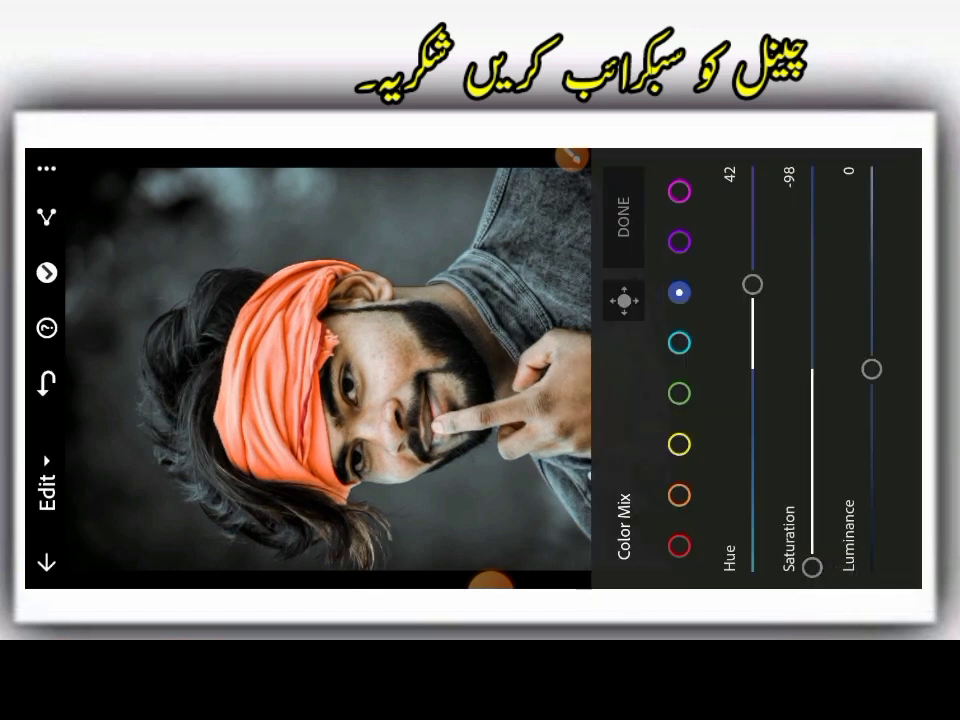
left_click(46, 217)
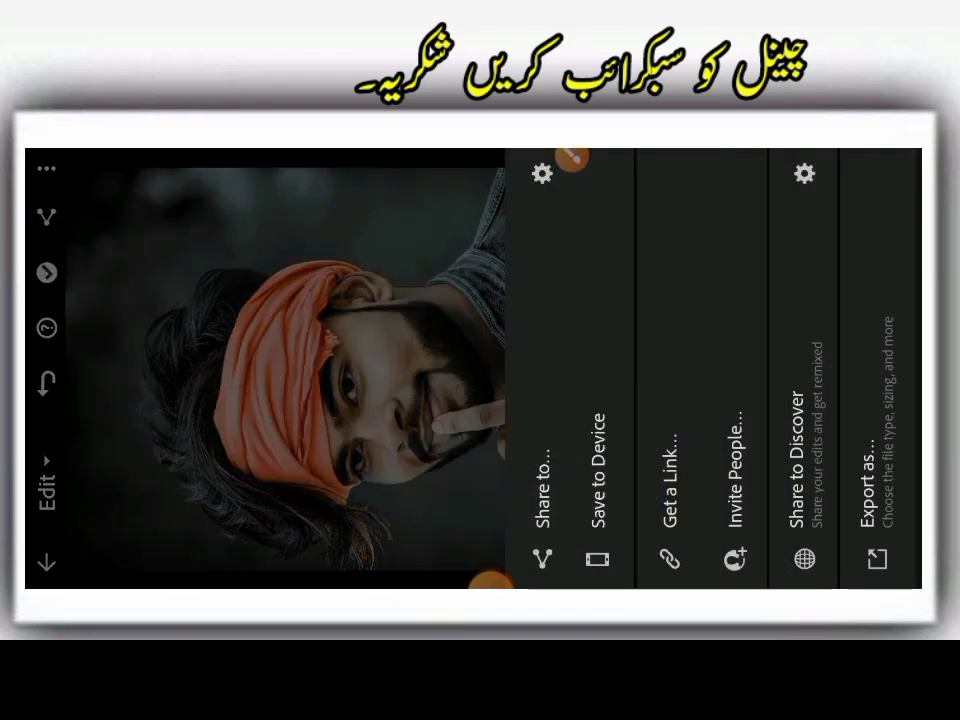
- Share the graded portrait from Lightroom to Sketchbook
left_click(542, 490)
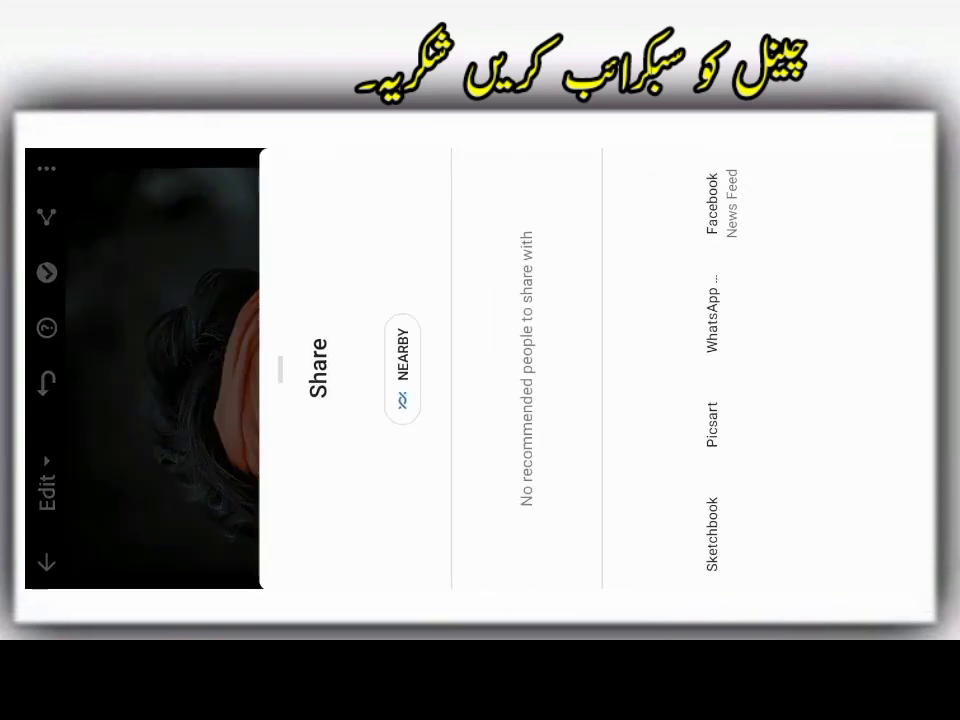
left_click(821, 535)
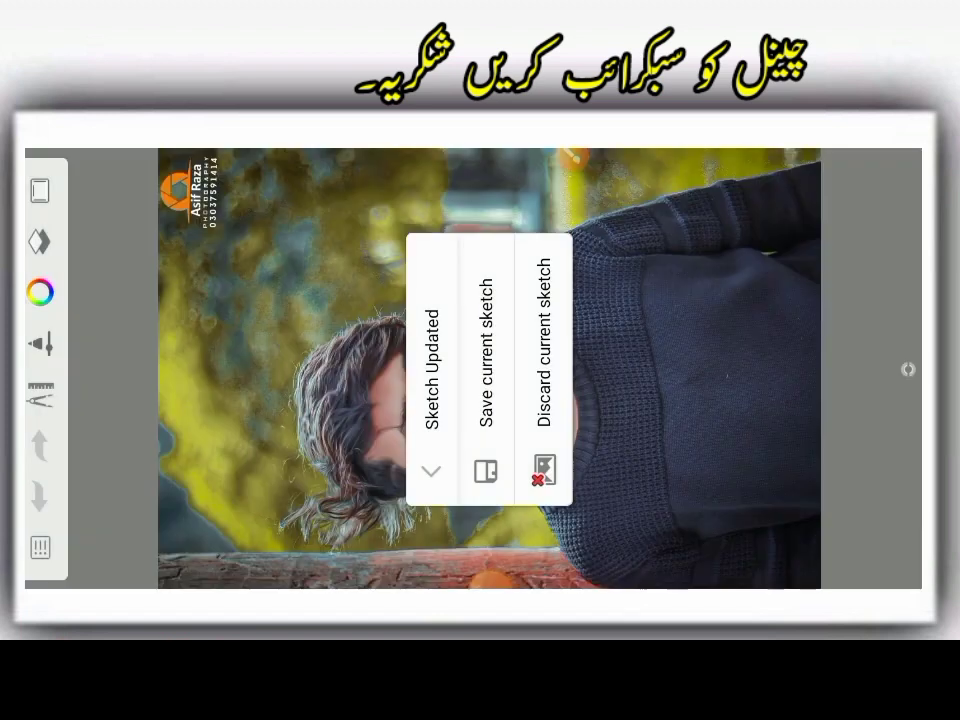
- Discard Sketchbook's current sketch and pick Smudge Soft Round Brush 2
left_click(540, 310)
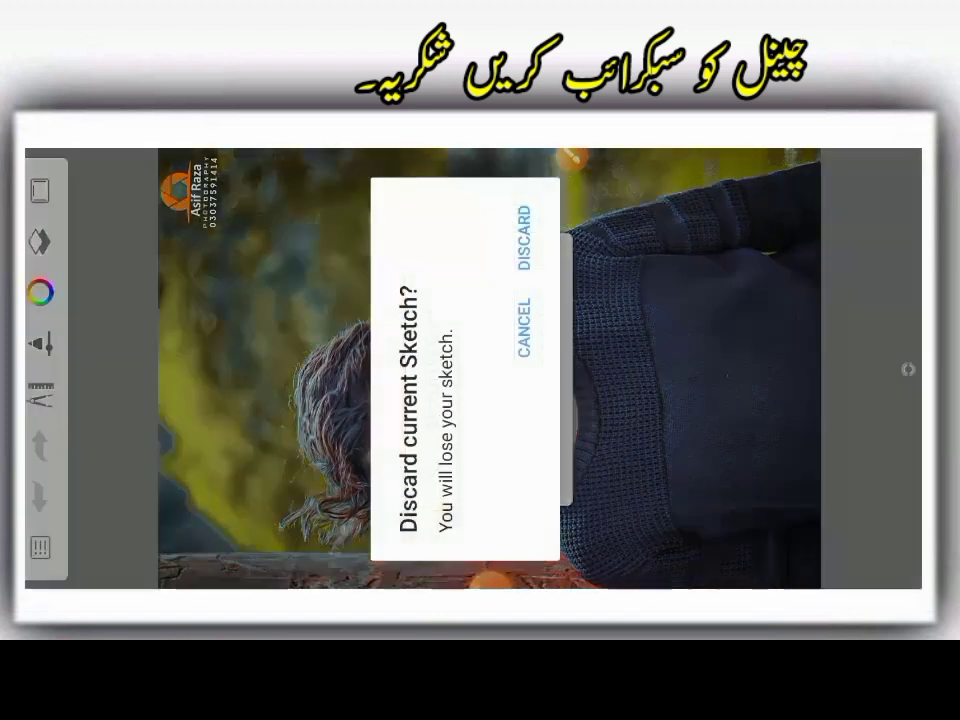
left_click(524, 238)
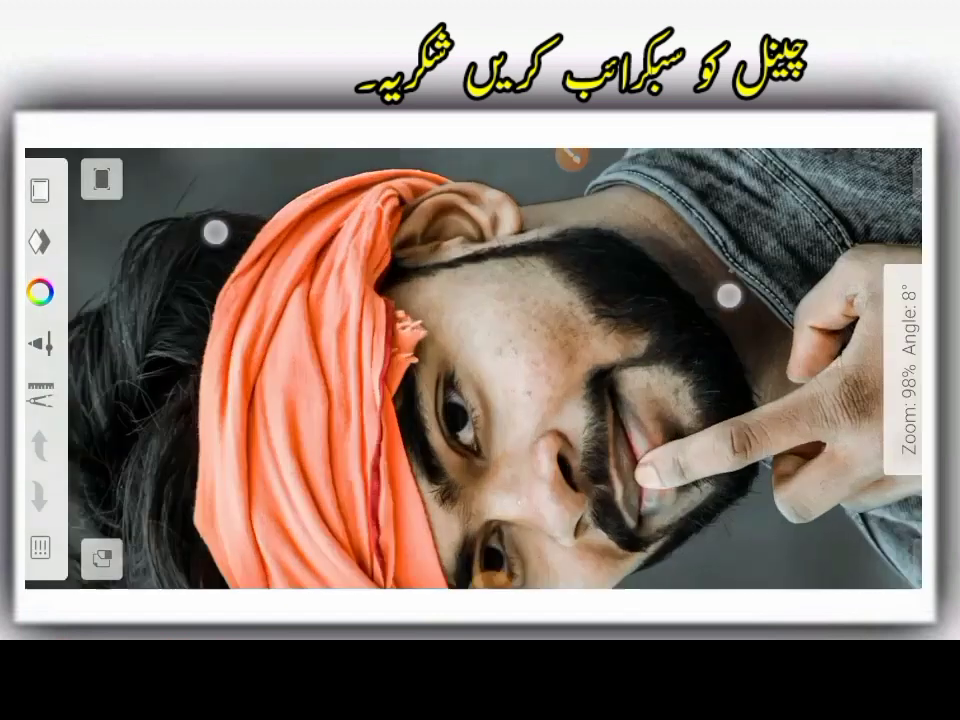
mouse_move(729, 294)
left_mouse_down()
mouse_move(790, 277)
mouse_move(615, 311)
left_mouse_up()
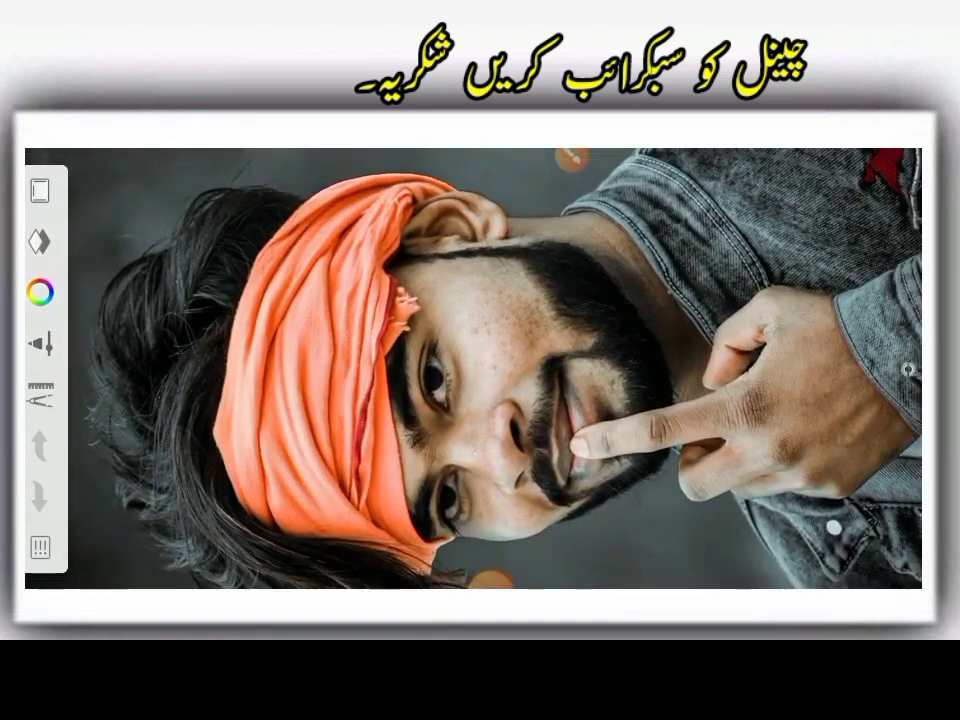
left_click(40, 343)
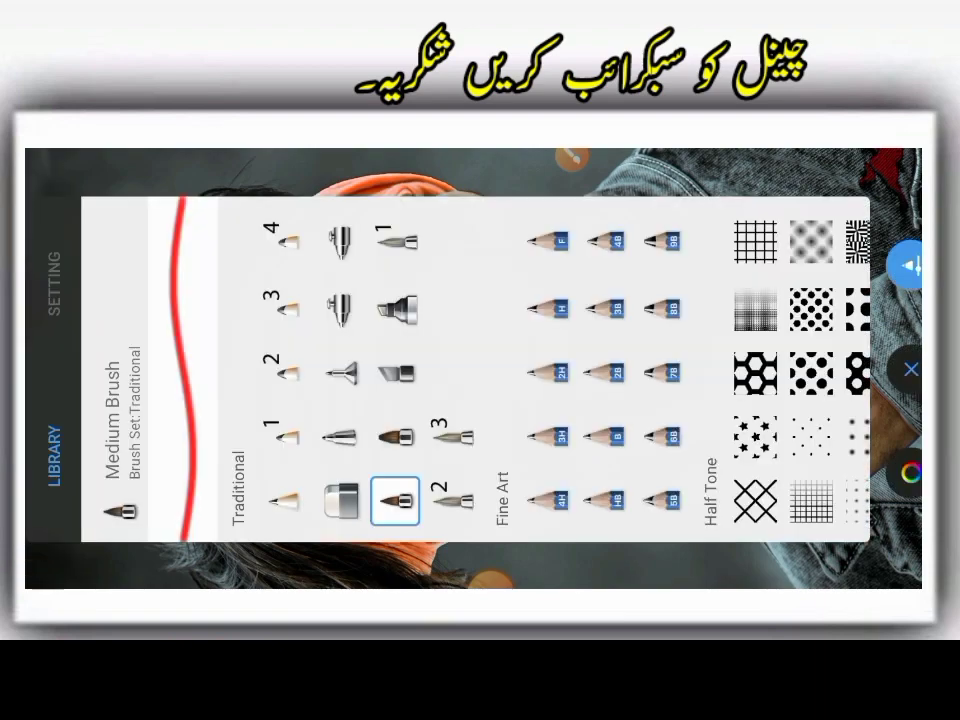
left_click_drag(580, 230, 229, 206)
mouse_move(650, 250)
left_mouse_down()
mouse_move(379, 253)
mouse_move(565, 262)
left_mouse_up()
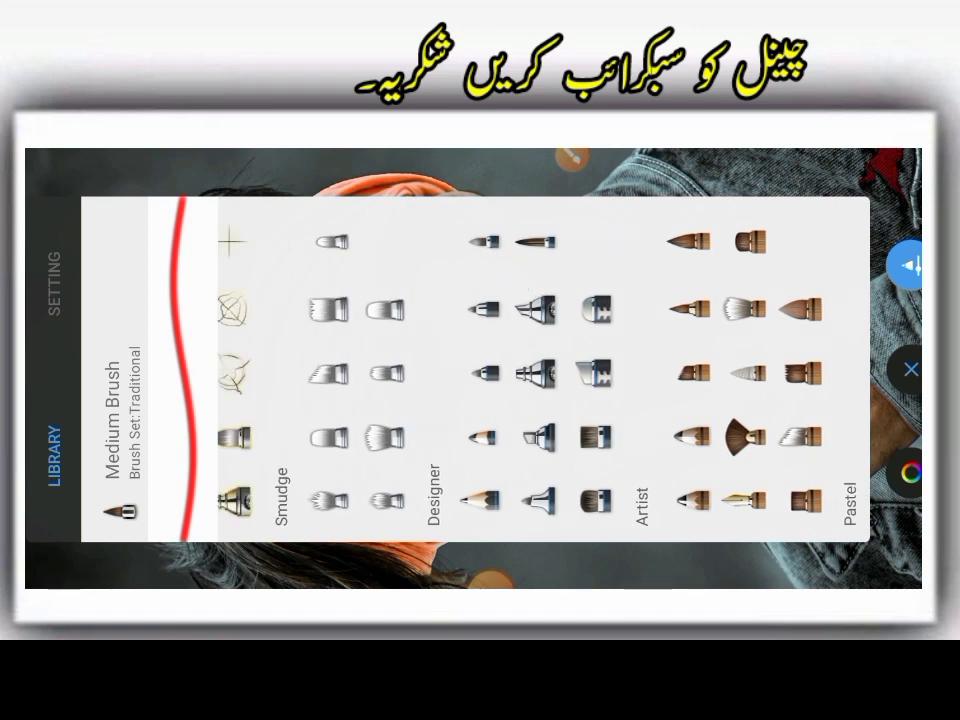
left_click(385, 500)
- Set the smudge brush to size 27.4, flow 3% and strength 9%
left_click(52, 260)
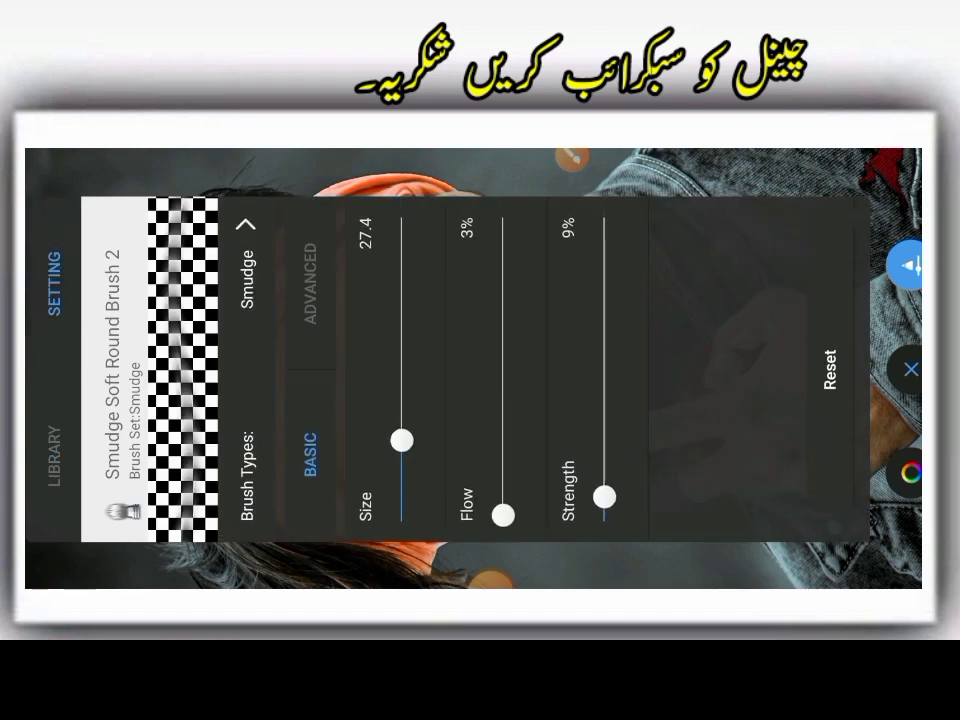
left_click(572, 170)
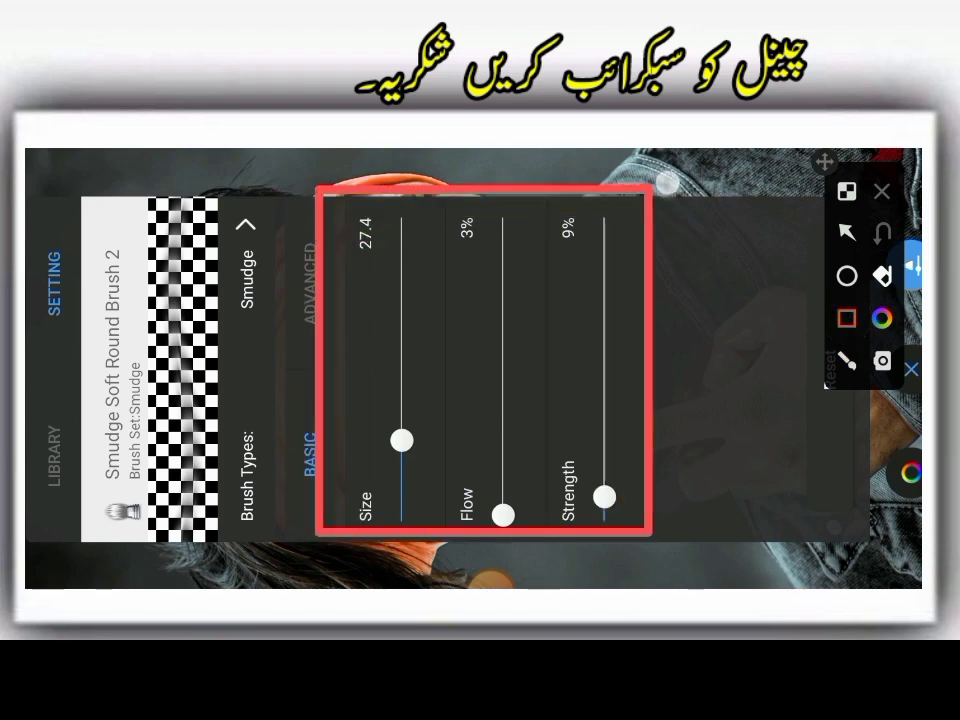
left_click_drag(317, 533, 675, 182)
left_click_drag(745, 390, 395, 222)
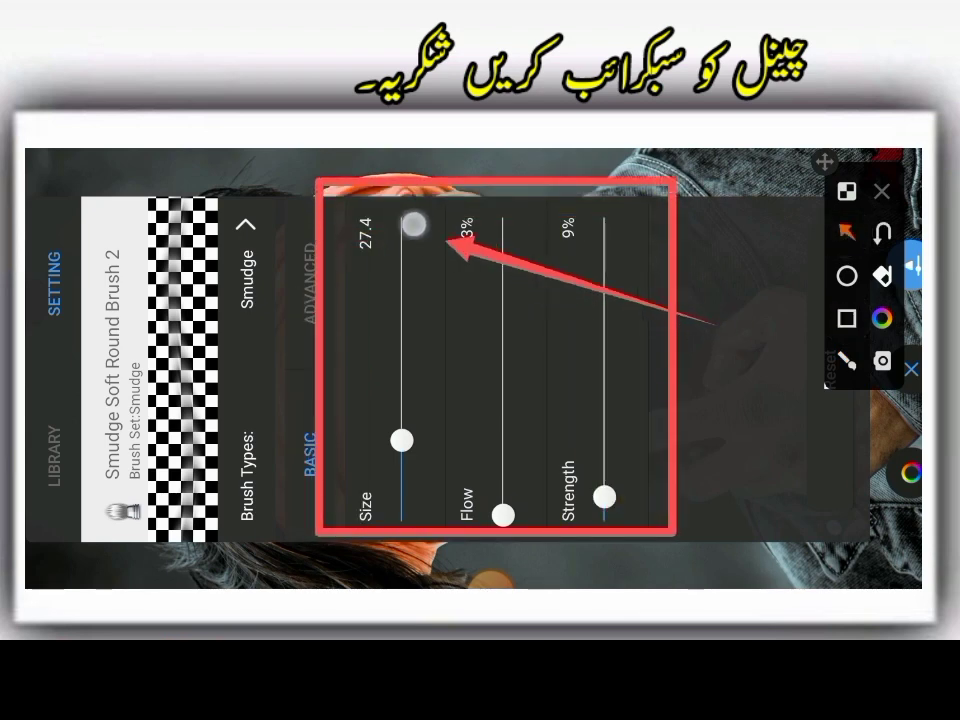
left_click_drag(710, 322, 506, 240)
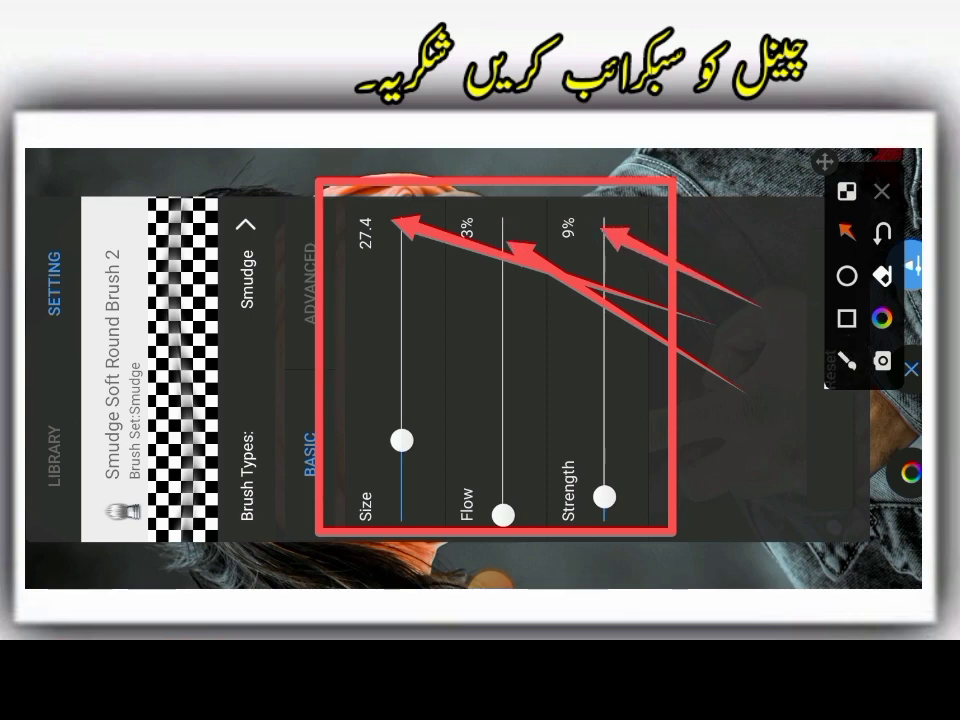
left_click(881, 190)
key("Escape")
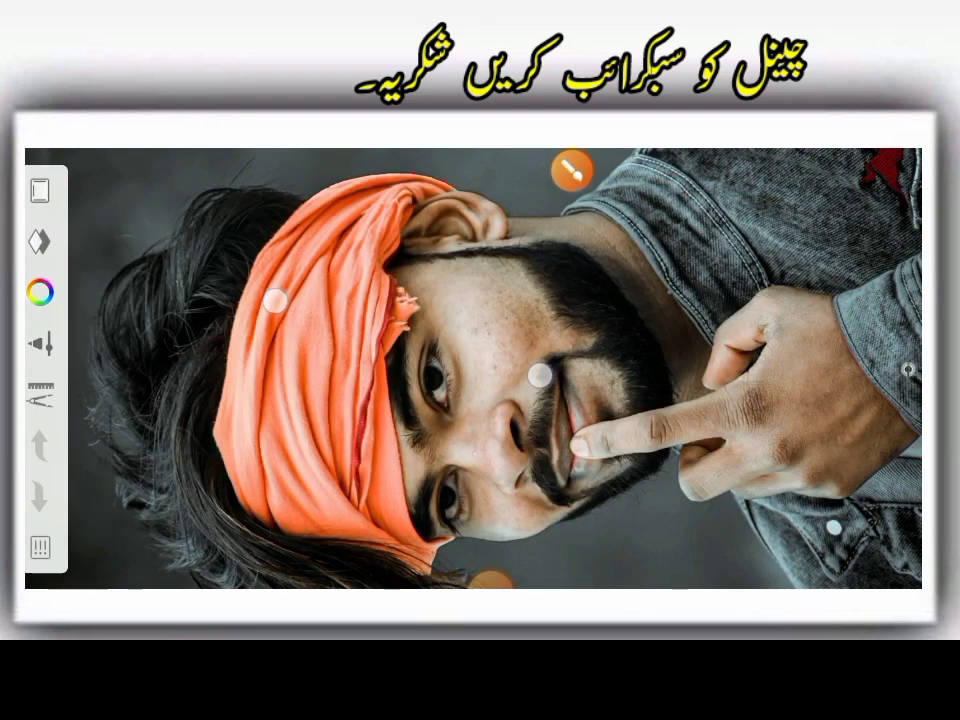
- Zoom into the face, enlarge the smudge brush and smooth the forehead skin
scroll(408, 338, "up", 5)
mouse_move(572, 170)
left_mouse_down()
mouse_move(648, 294)
mouse_move(600, 367)
left_mouse_up()
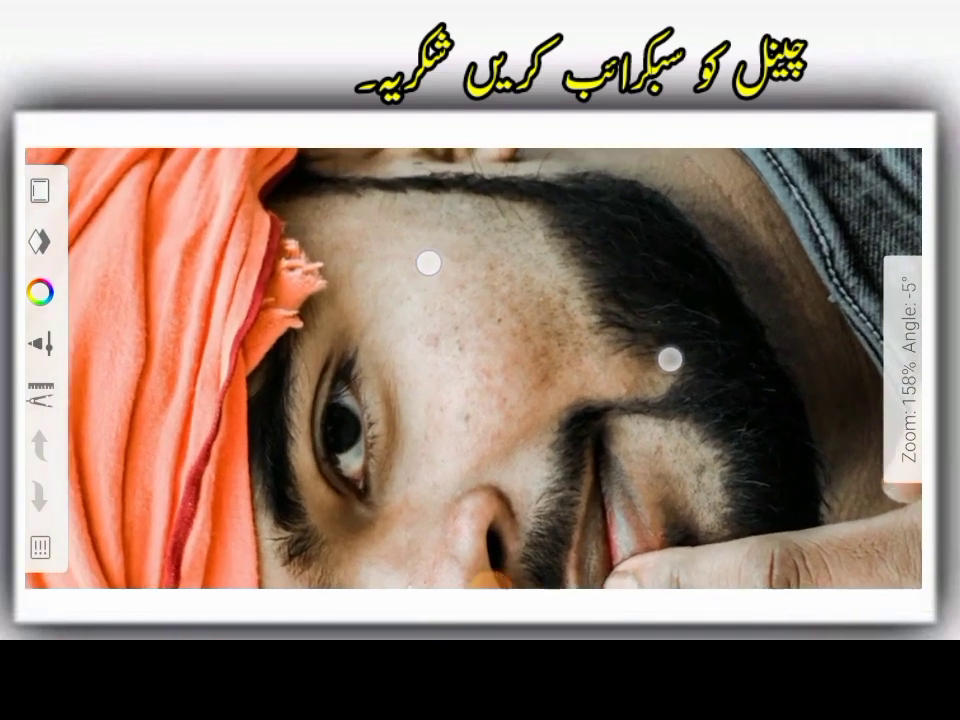
scroll(540, 300, "up", 3)
scroll(550, 340, "up", 3)
left_click_drag(455, 370, 376, 264)
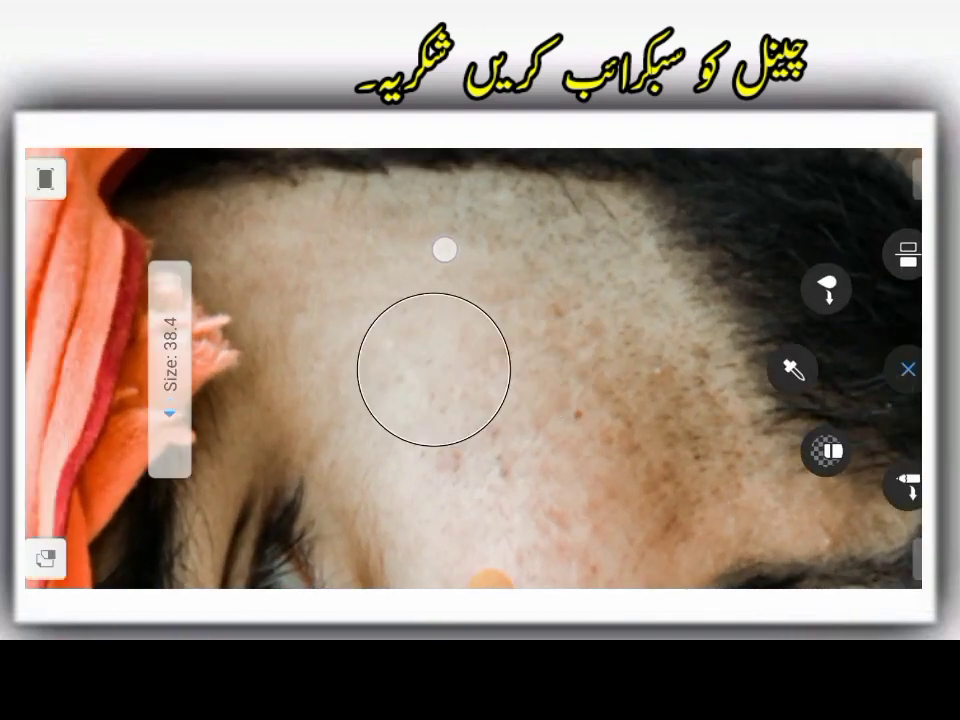
scroll(560, 360, "up", 3)
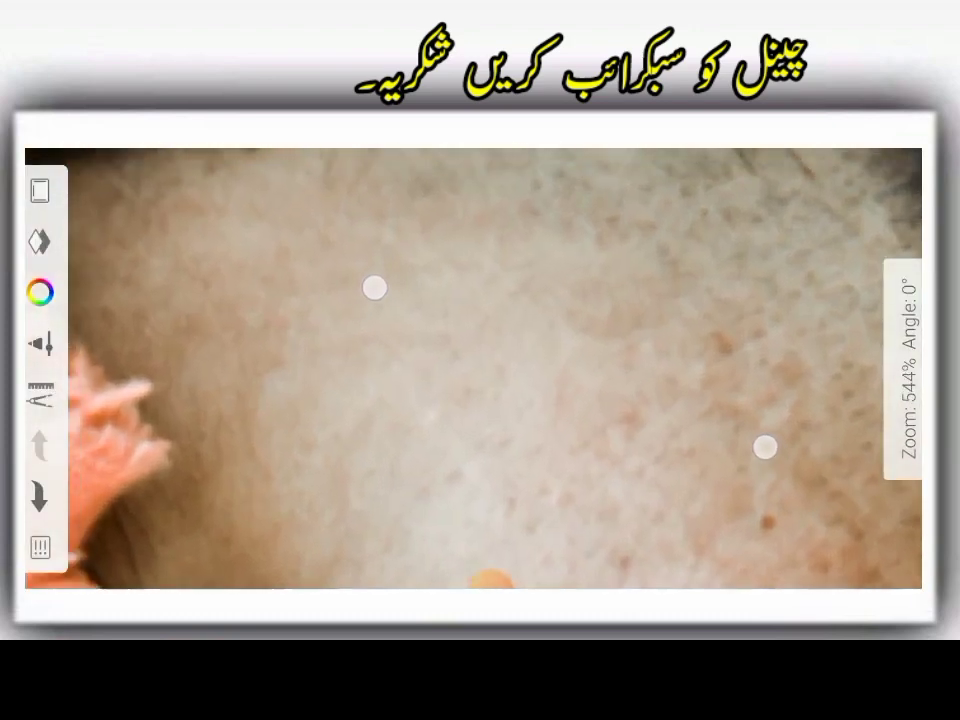
scroll(560, 360, "down", 2)
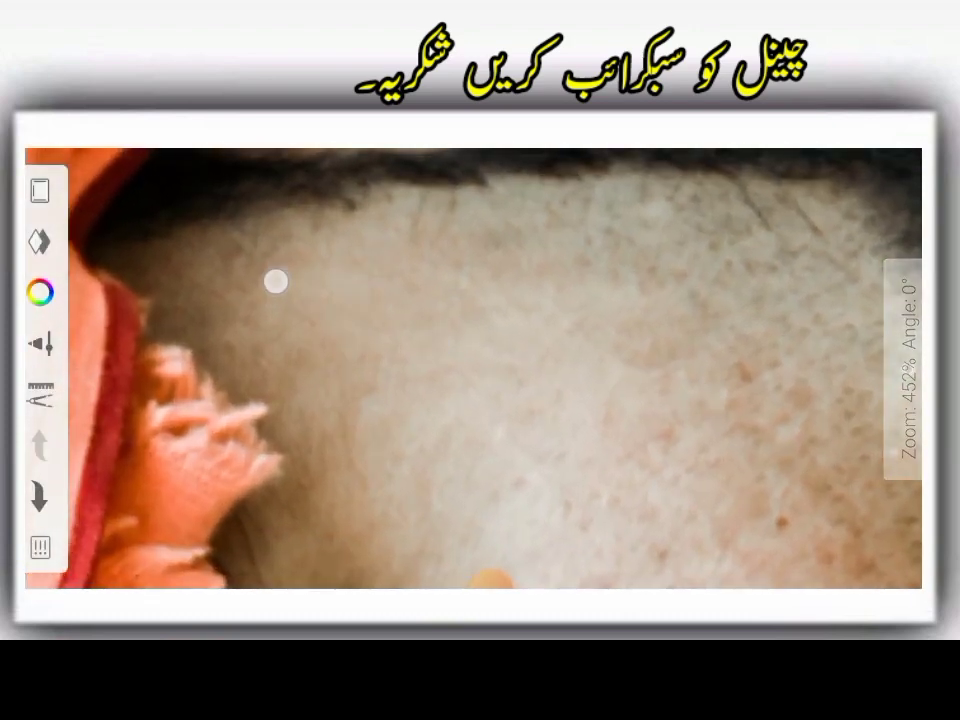
mouse_move(274, 281)
left_mouse_down()
mouse_move(356, 328)
mouse_move(198, 281)
left_mouse_up()
- Smudge the skin on the cheeks and around the nose smooth
scroll(527, 302, "down", 2)
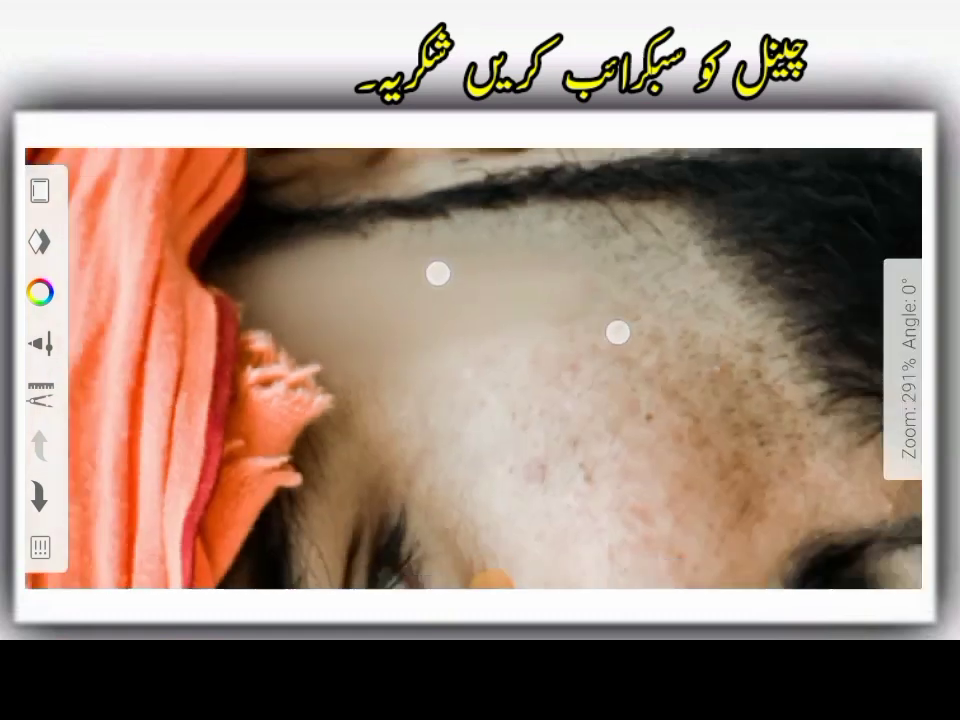
scroll(487, 288, "up", 2)
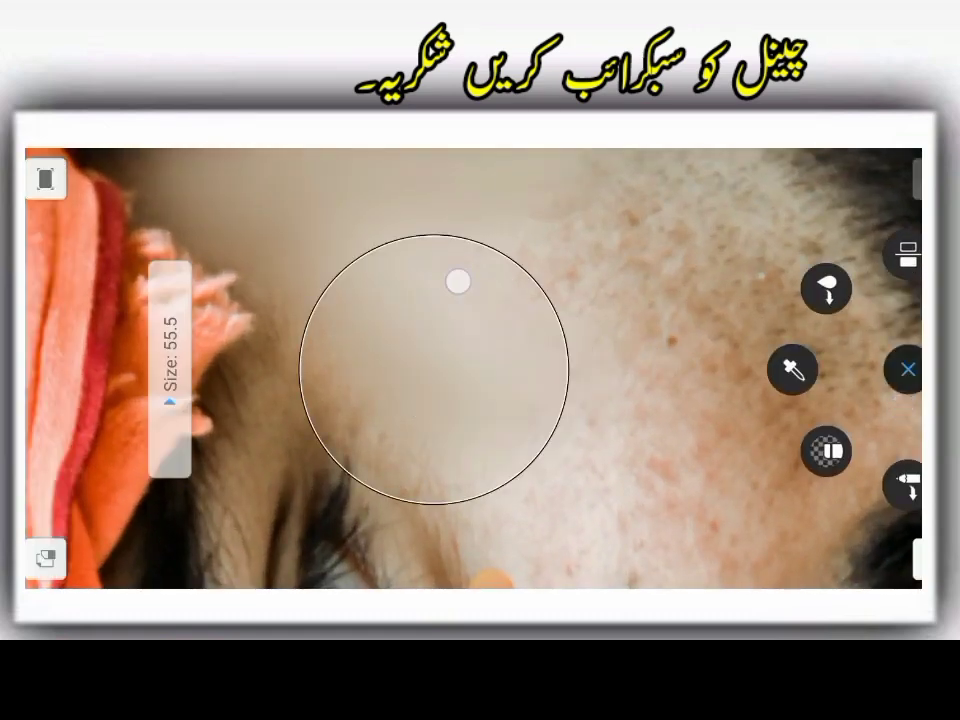
scroll(572, 376, "down", 2)
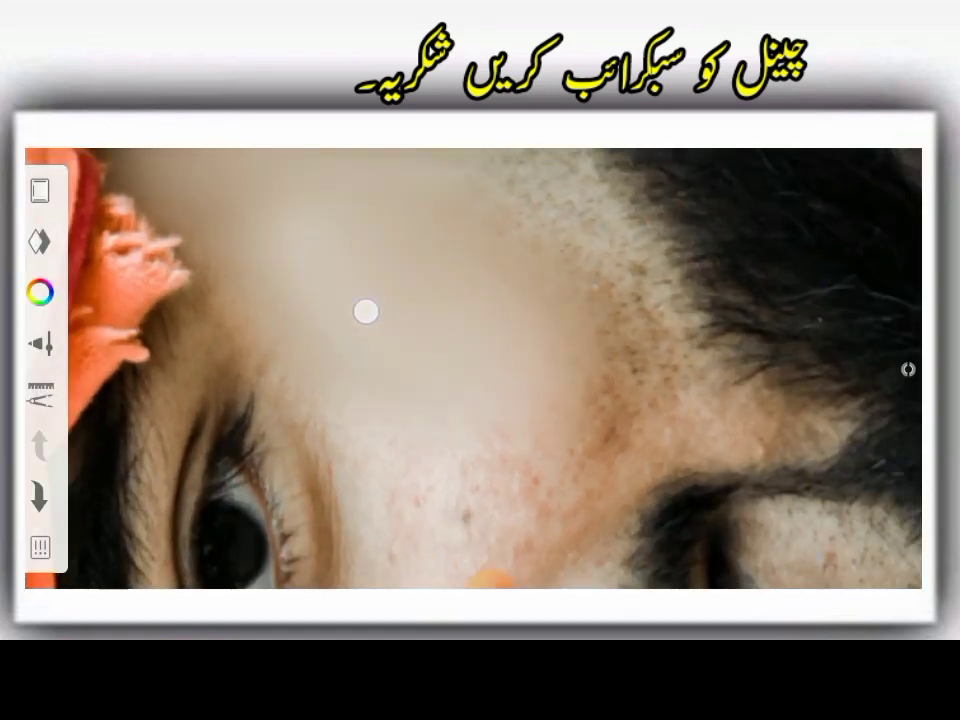
scroll(487, 268, "up", 1)
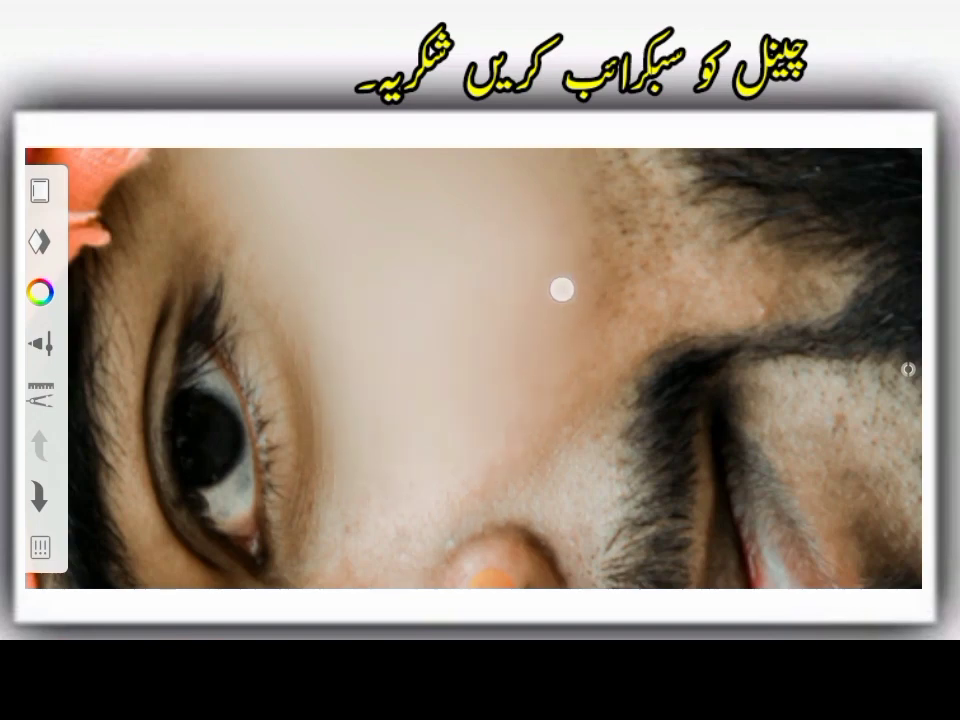
scroll(520, 316, "up", 2)
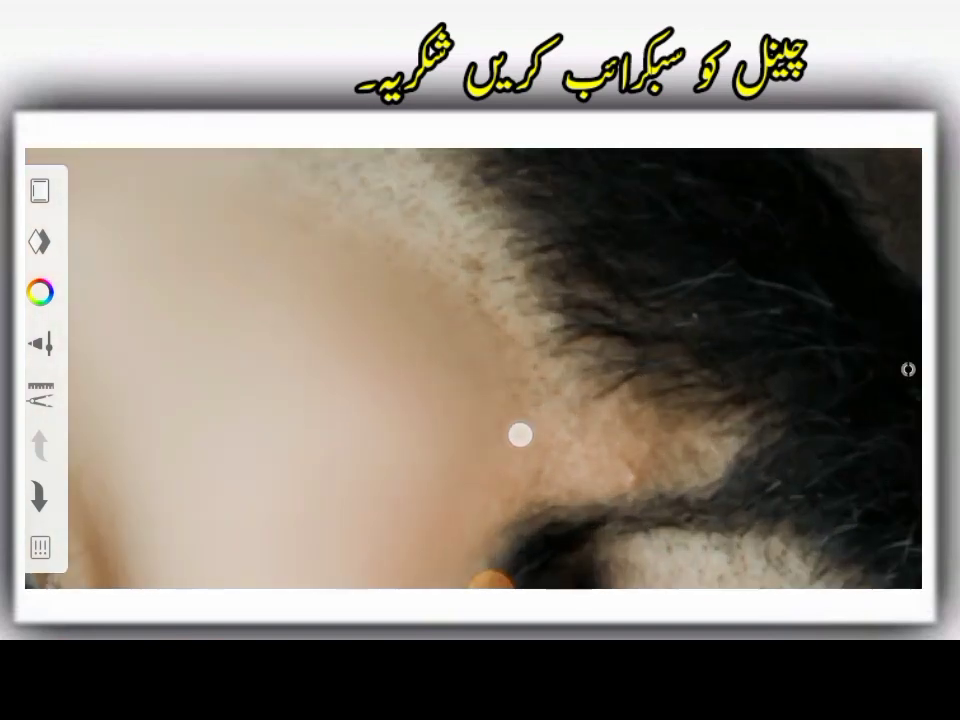
scroll(410, 274, "down", 3)
scroll(444, 381, "up", 2)
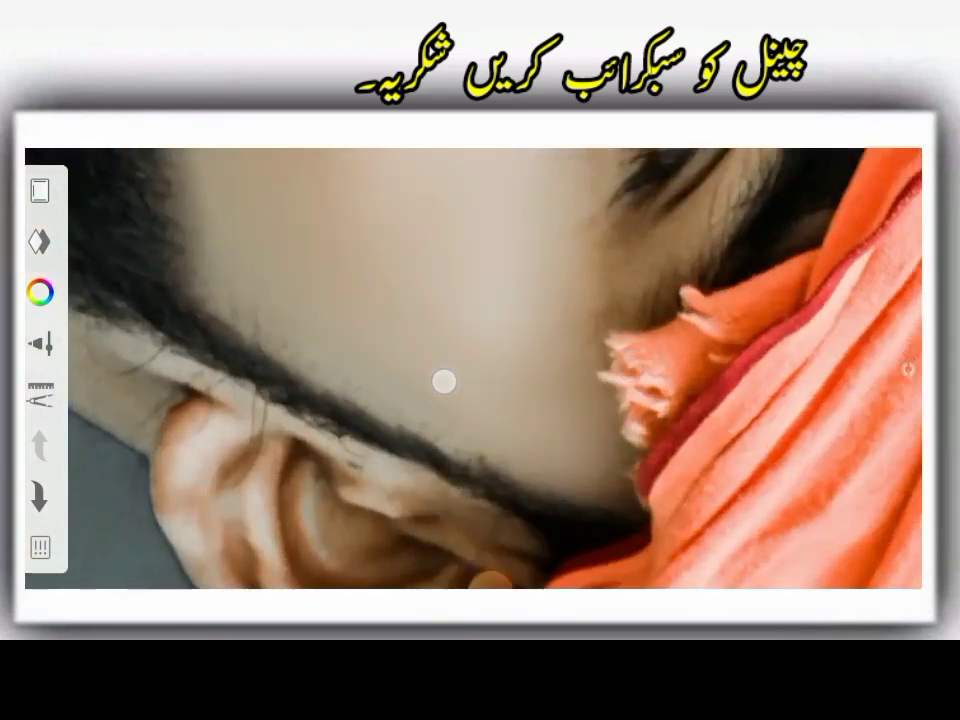
scroll(444, 381, "down", 3)
scroll(367, 274, "up", 3)
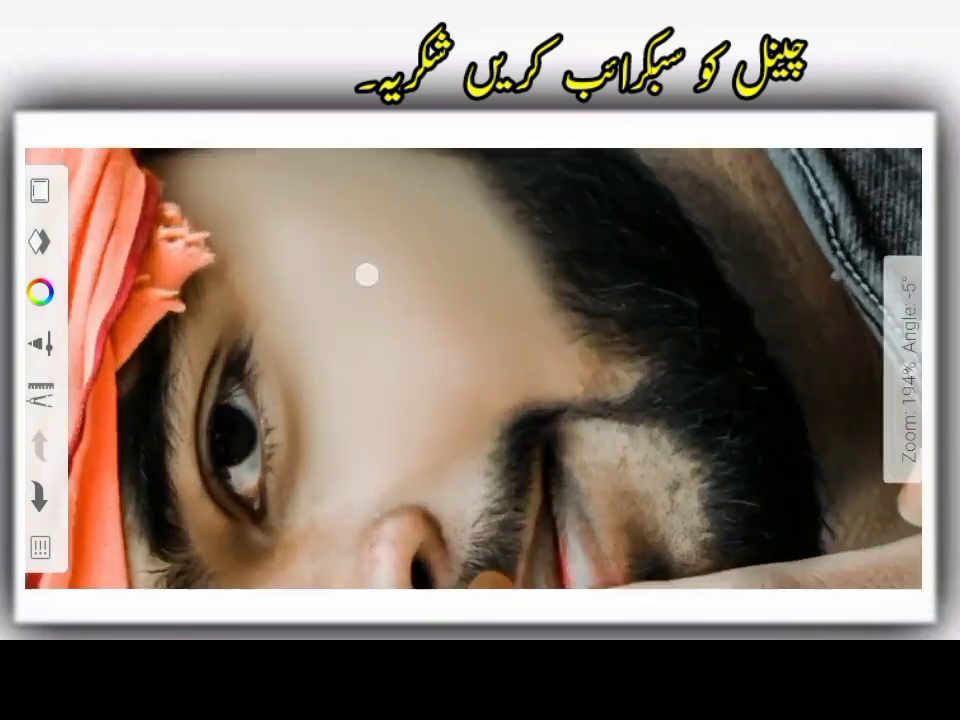
scroll(355, 356, "down", 2)
scroll(336, 434, "up", 3)
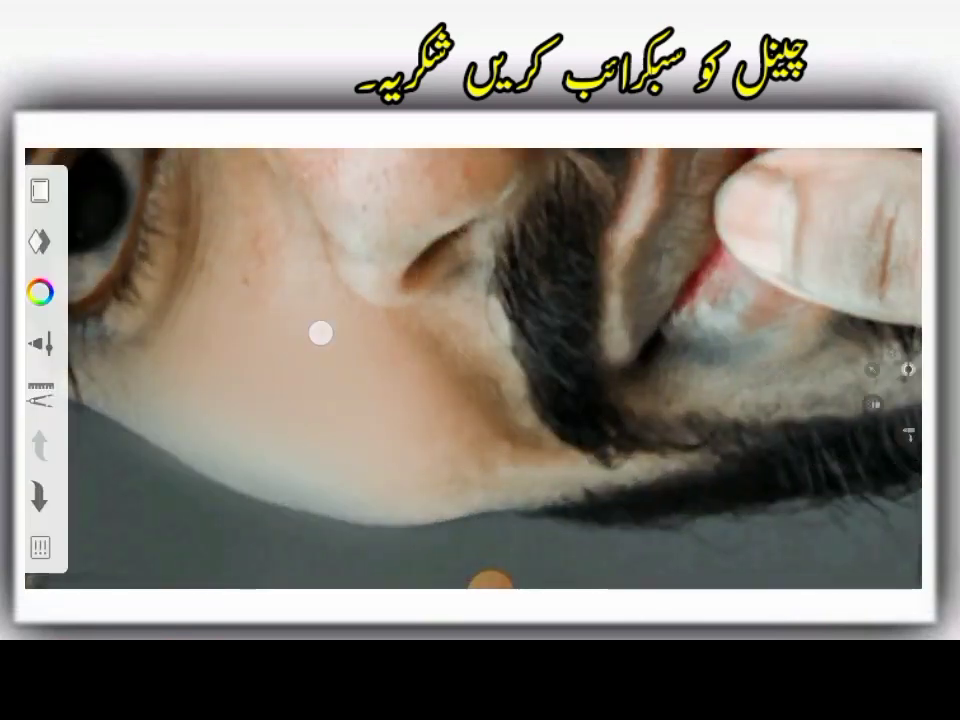
scroll(489, 360, "down", 2)
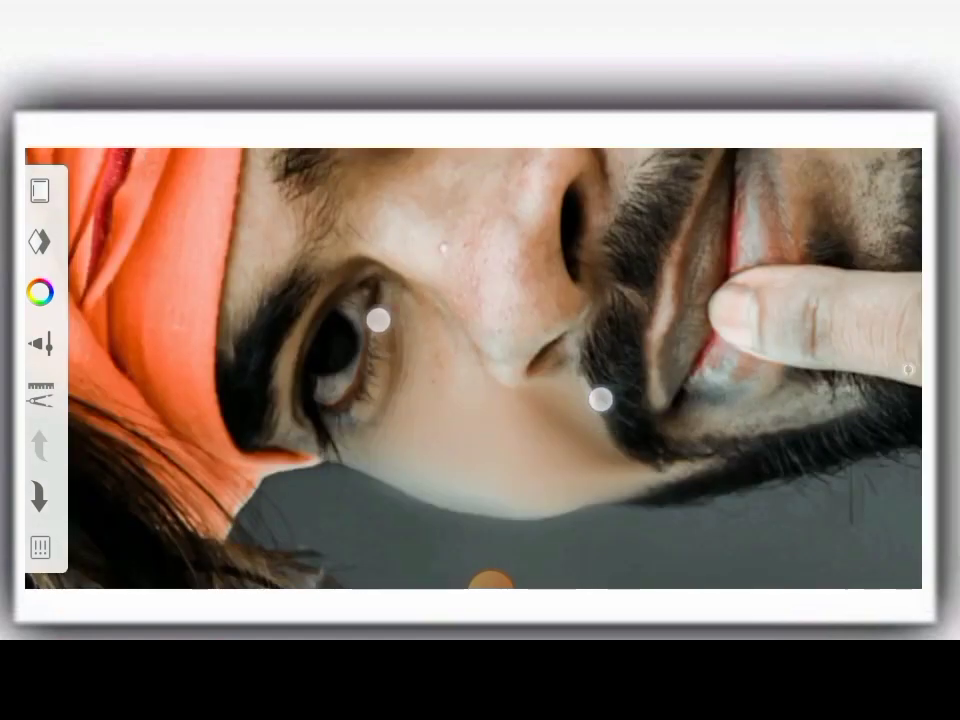
scroll(489, 360, "up", 3)
scroll(489, 360, "down", 3)
scroll(489, 360, "up", 5)
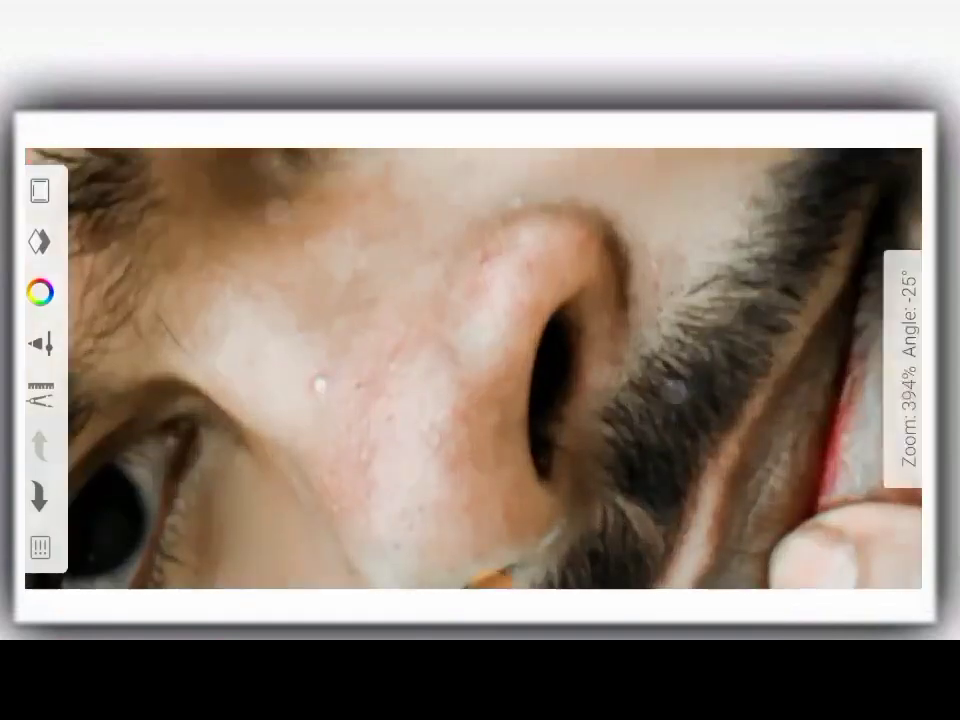
scroll(582, 403, "up", 3)
scroll(582, 403, "up", 2)
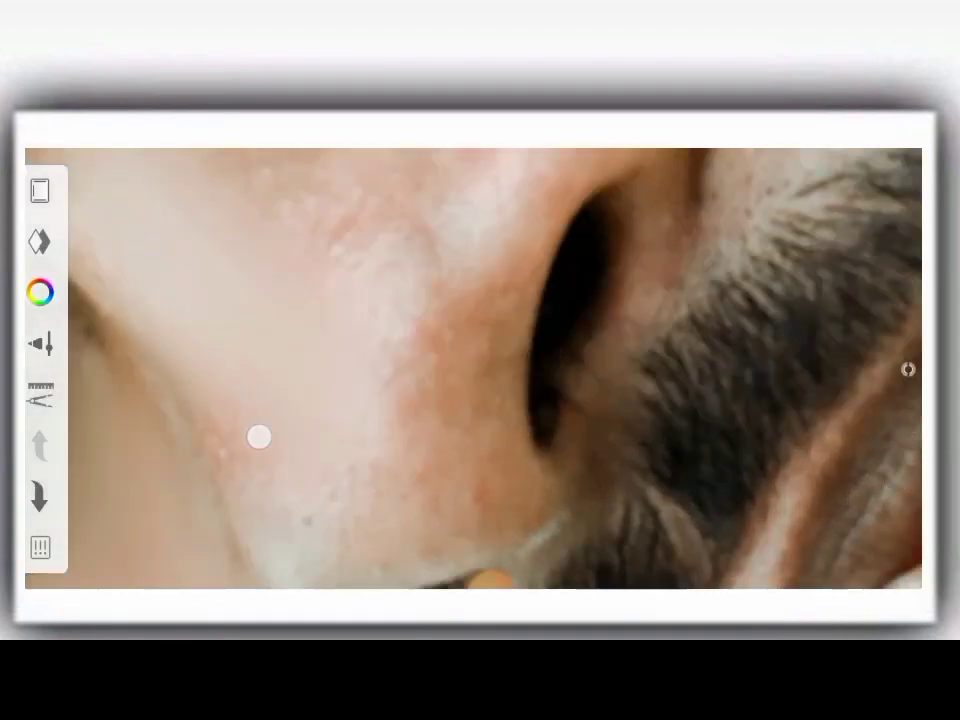
scroll(582, 403, "down", 2)
scroll(485, 391, "down", 2)
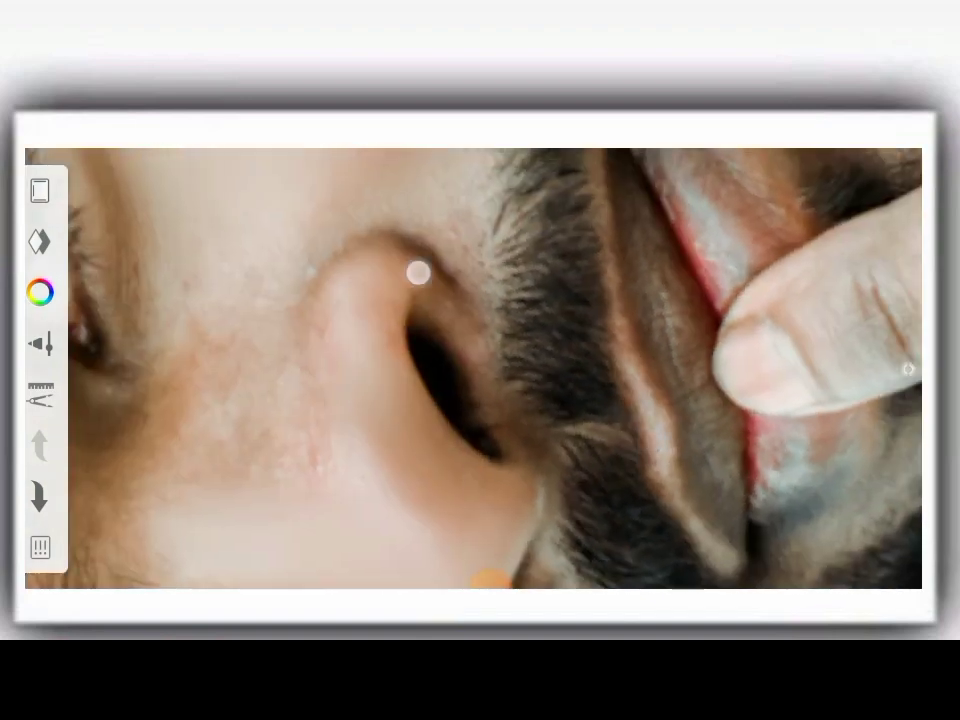
scroll(388, 396, "up", 2)
scroll(564, 354, "up", 3)
scroll(564, 354, "down", 1)
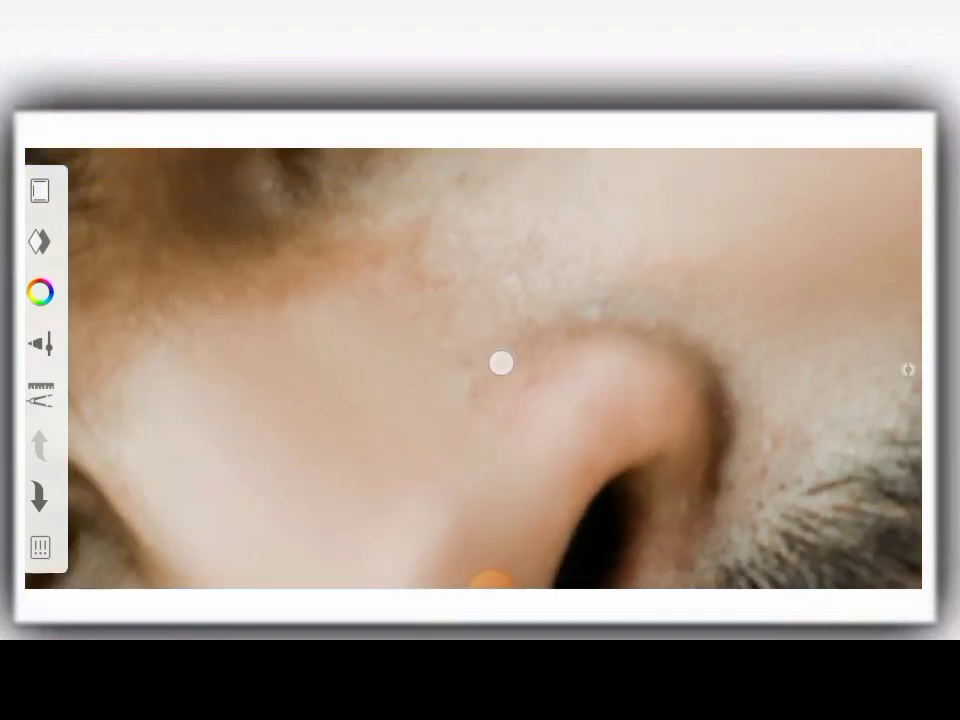
scroll(500, 360, "down", 1)
scroll(580, 405, "down", 3)
scroll(580, 405, "up", 3)
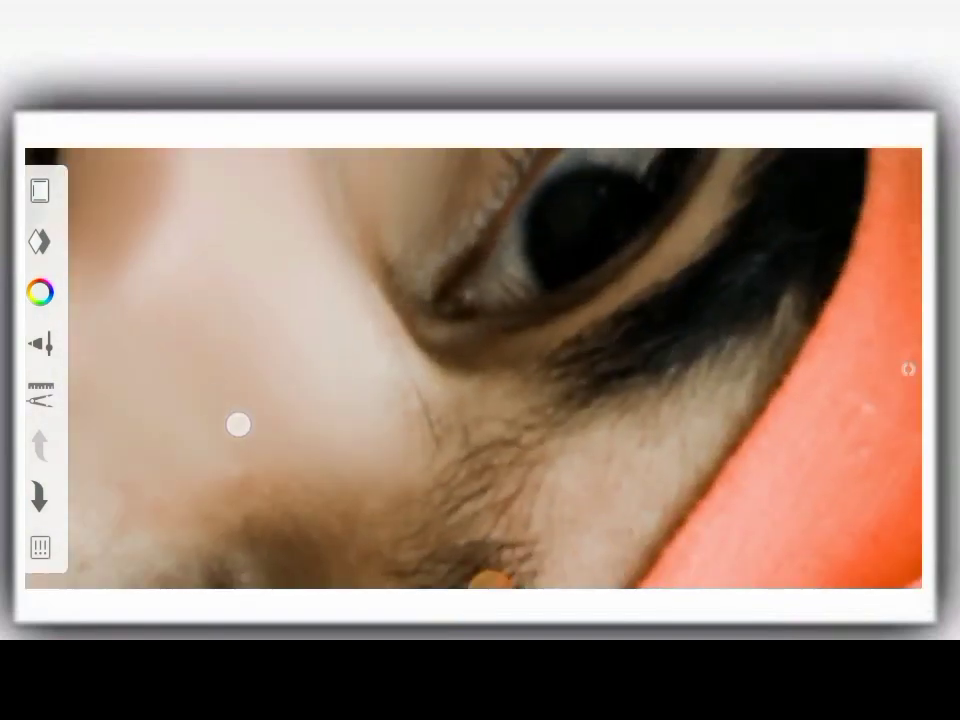
scroll(545, 470, "down", 2)
scroll(545, 470, "up", 2)
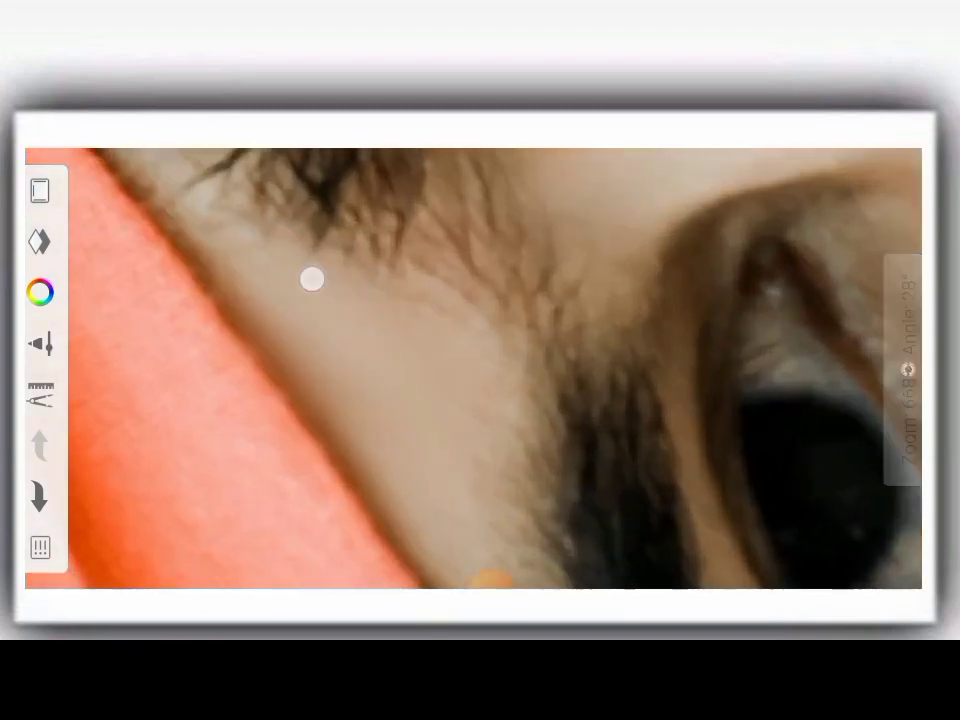
scroll(367, 418, "down", 3)
scroll(350, 380, "down", 2)
scroll(380, 220, "up", 3)
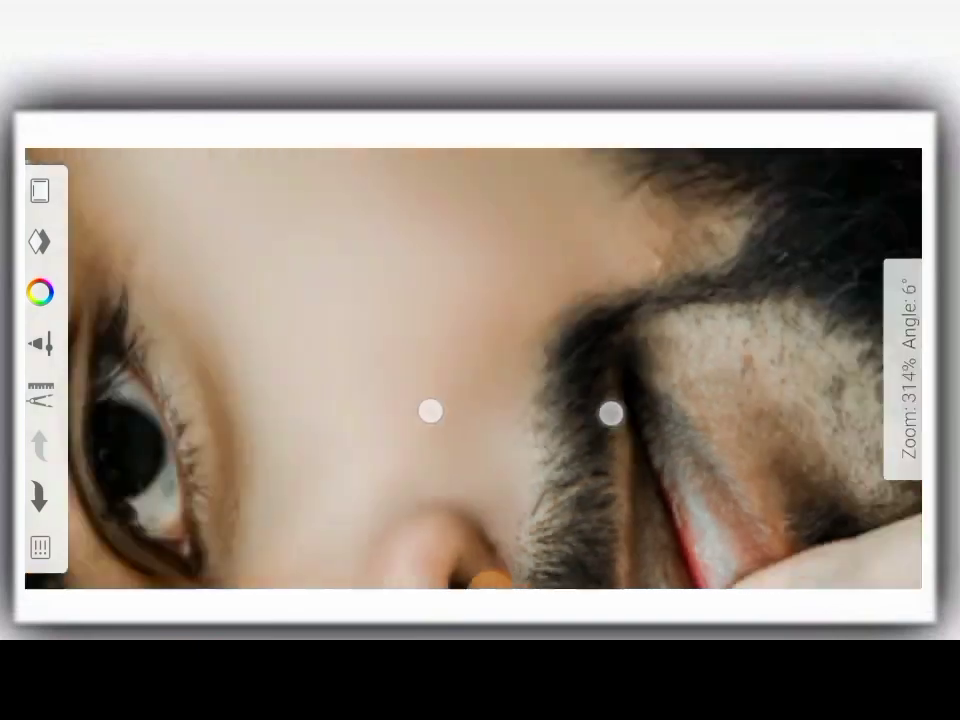
scroll(510, 405, "down", 3)
scroll(410, 240, "down", 3)
scroll(545, 380, "up", 3)
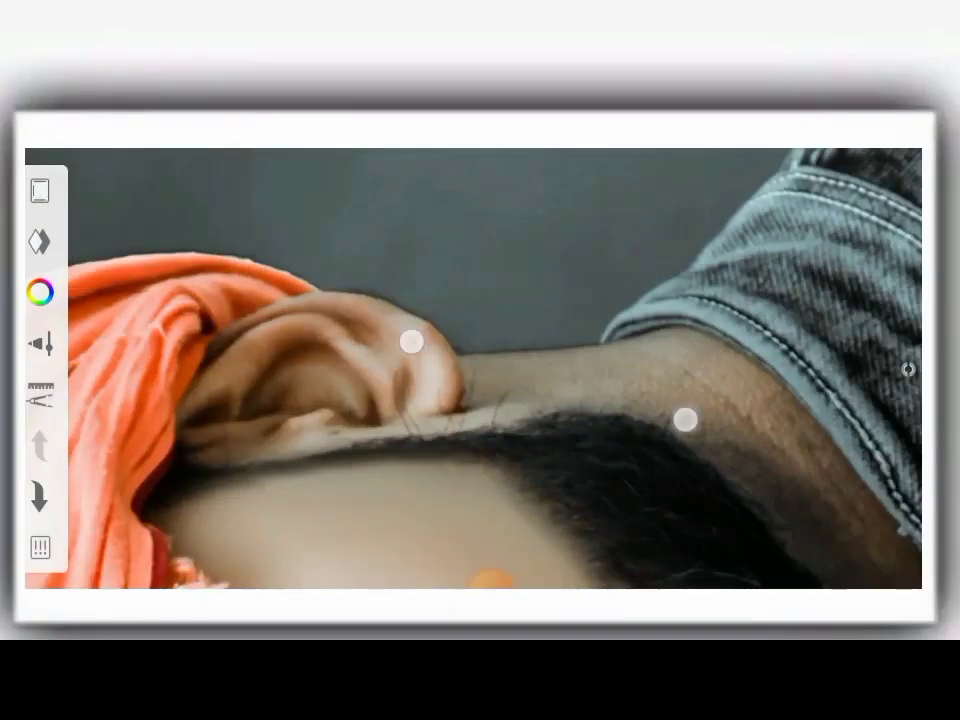
scroll(480, 290, "up", 2)
- Smudge the neck skin smooth while moving around the beard and portrait
left_click(907, 370)
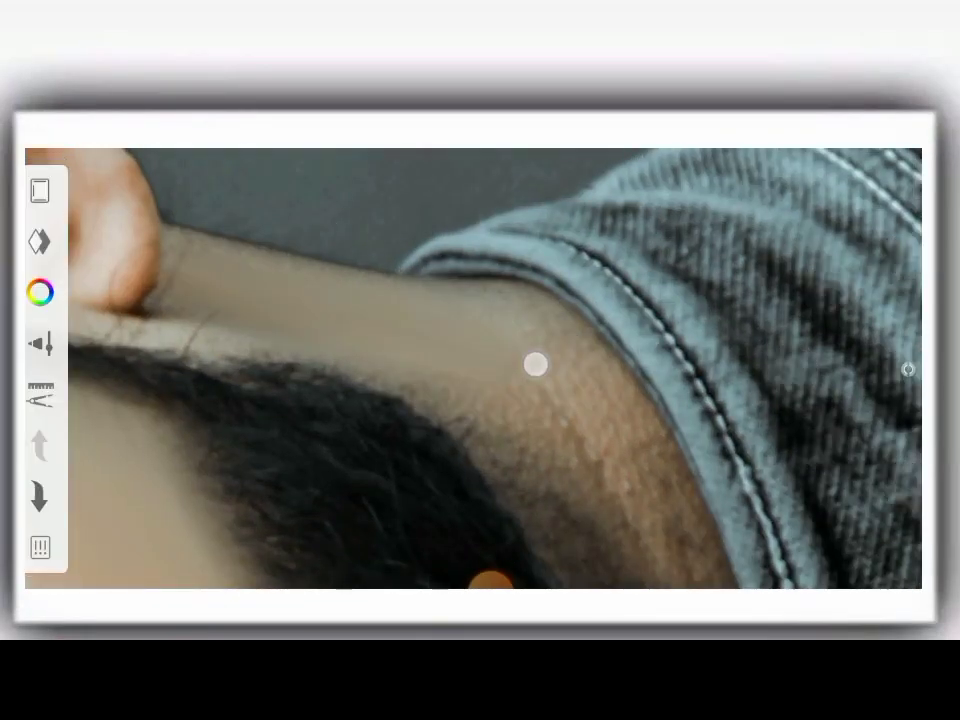
mouse_move(536, 364)
left_mouse_down()
mouse_move(508, 306)
mouse_move(363, 291)
mouse_move(379, 274)
mouse_move(353, 222)
left_mouse_up()
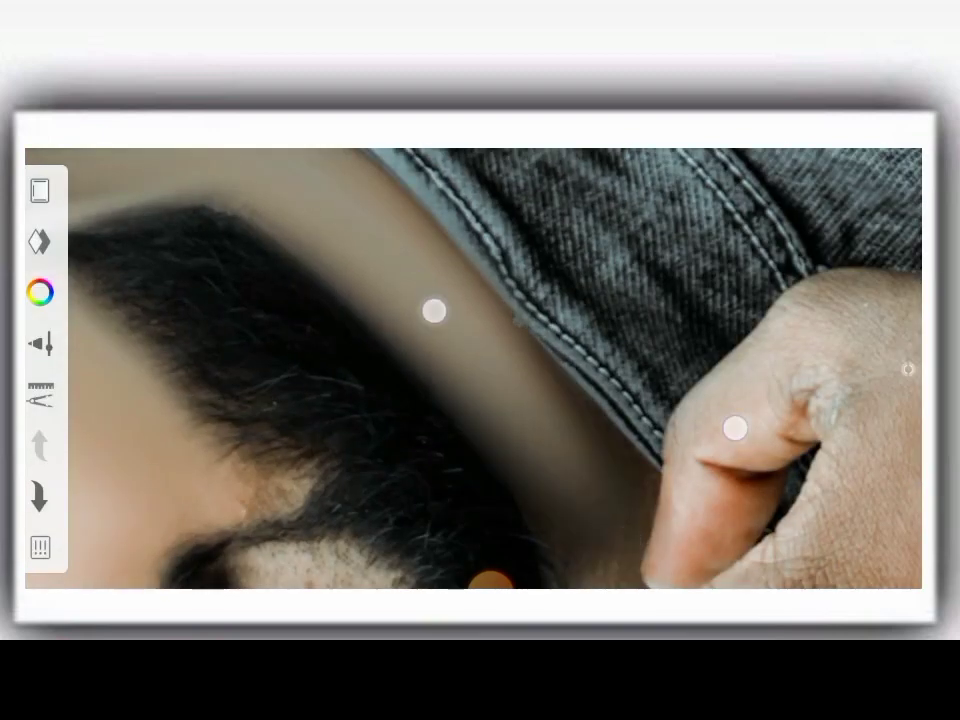
left_click_drag(433, 311, 505, 443)
left_click_drag(436, 262, 523, 407)
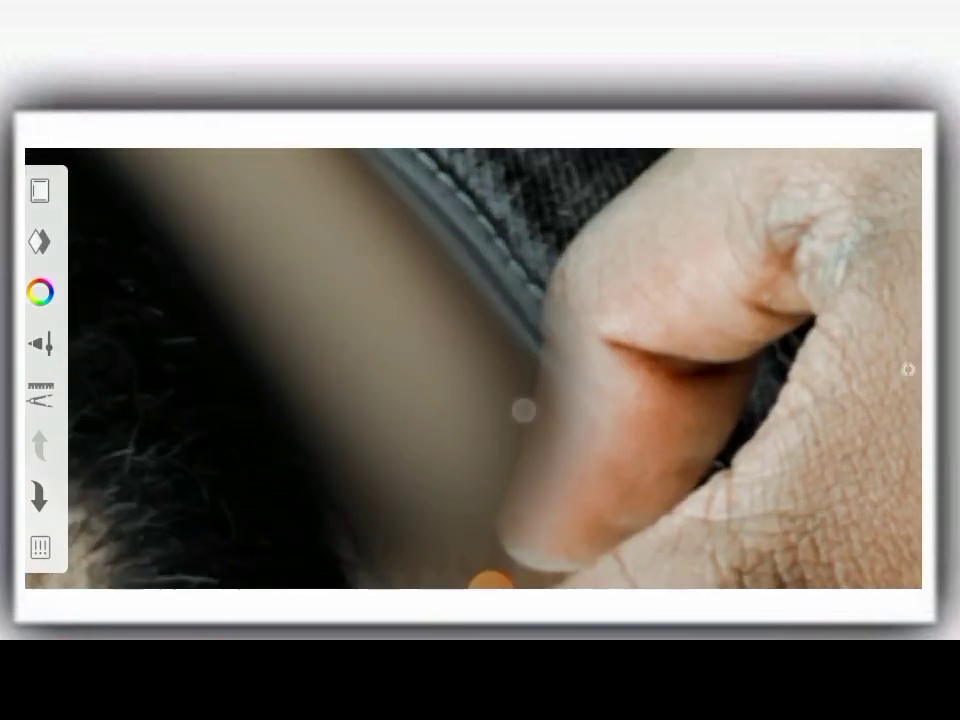
mouse_move(349, 268)
left_mouse_down()
mouse_move(309, 238)
mouse_move(219, 201)
left_mouse_up()
left_click_drag(483, 325, 614, 343)
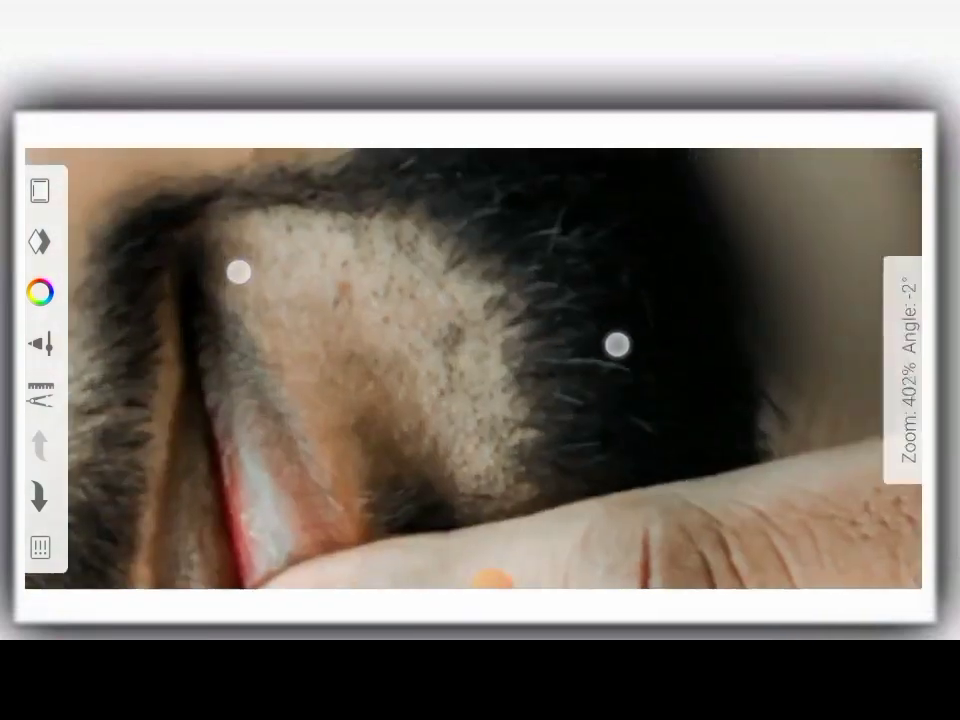
mouse_move(238, 272)
left_mouse_down()
mouse_move(368, 231)
mouse_move(375, 378)
mouse_move(486, 394)
mouse_move(285, 221)
mouse_move(467, 347)
mouse_move(594, 341)
mouse_move(398, 449)
left_mouse_up()
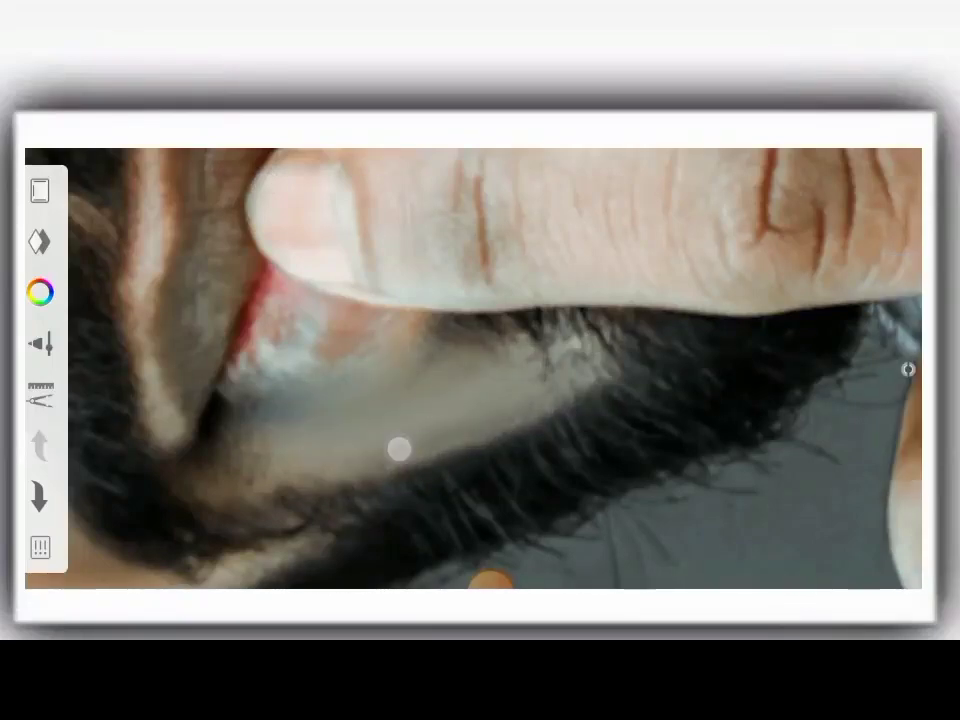
mouse_move(269, 449)
left_mouse_down()
mouse_move(298, 356)
mouse_move(86, 274)
left_mouse_up()
- Lower the smudge flow to 1% and smooth the skin on the hand
left_click(40, 343)
left_click_drag(502, 514, 502, 521)
left_click(441, 300)
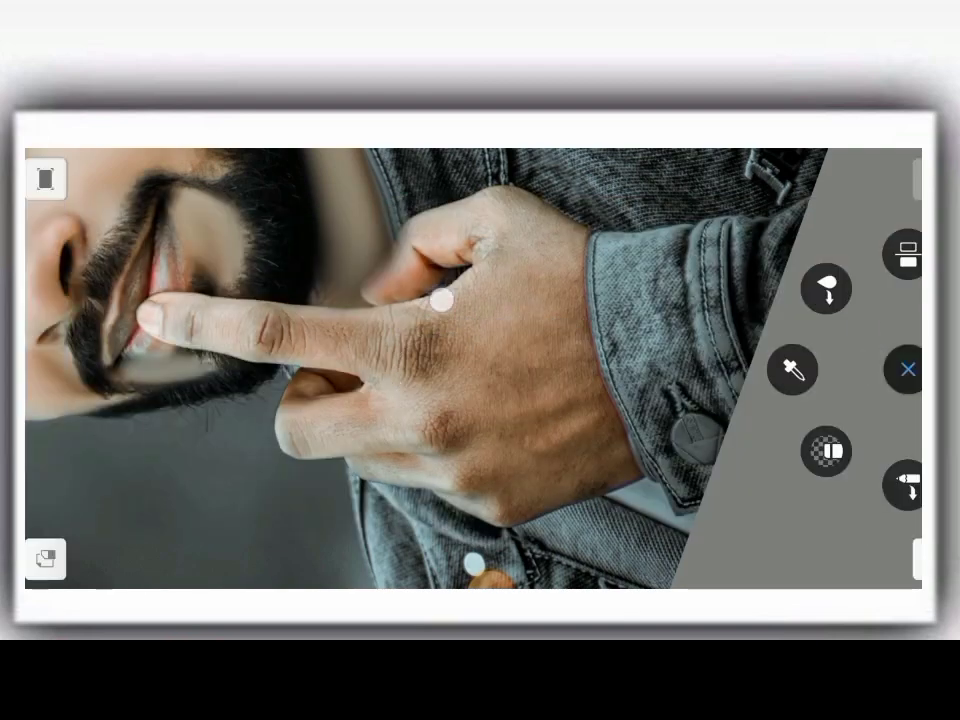
left_click_drag(441, 300, 536, 347)
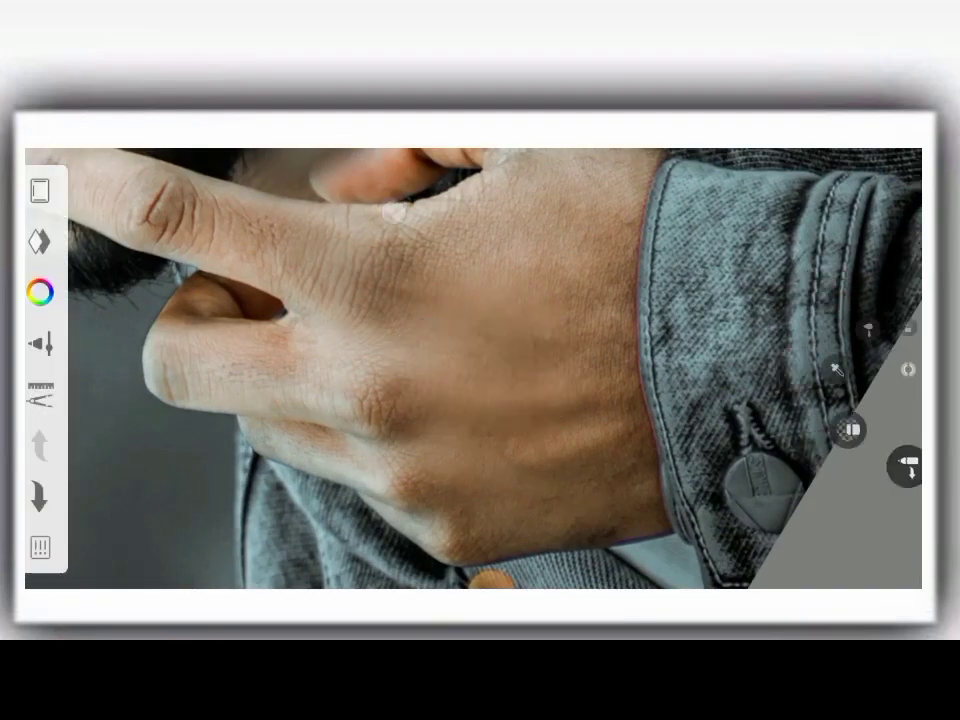
mouse_move(578, 516)
left_mouse_down()
mouse_move(536, 418)
mouse_move(285, 429)
mouse_move(479, 233)
mouse_move(534, 467)
mouse_move(369, 324)
mouse_move(464, 437)
mouse_move(574, 381)
mouse_move(598, 405)
mouse_move(583, 398)
mouse_move(645, 395)
left_mouse_up()
- Add a new layer and select the Traditional set's red Medium Brush at size 13.2
left_click(140, 200)
left_click(40, 343)
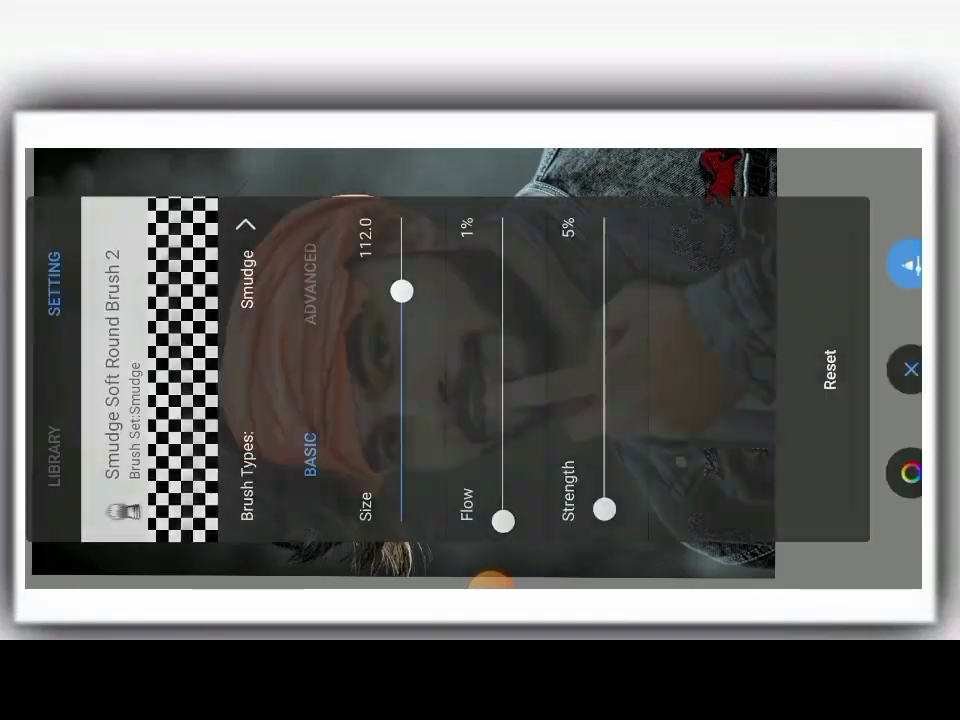
left_click(54, 450)
left_click_drag(413, 430, 673, 430)
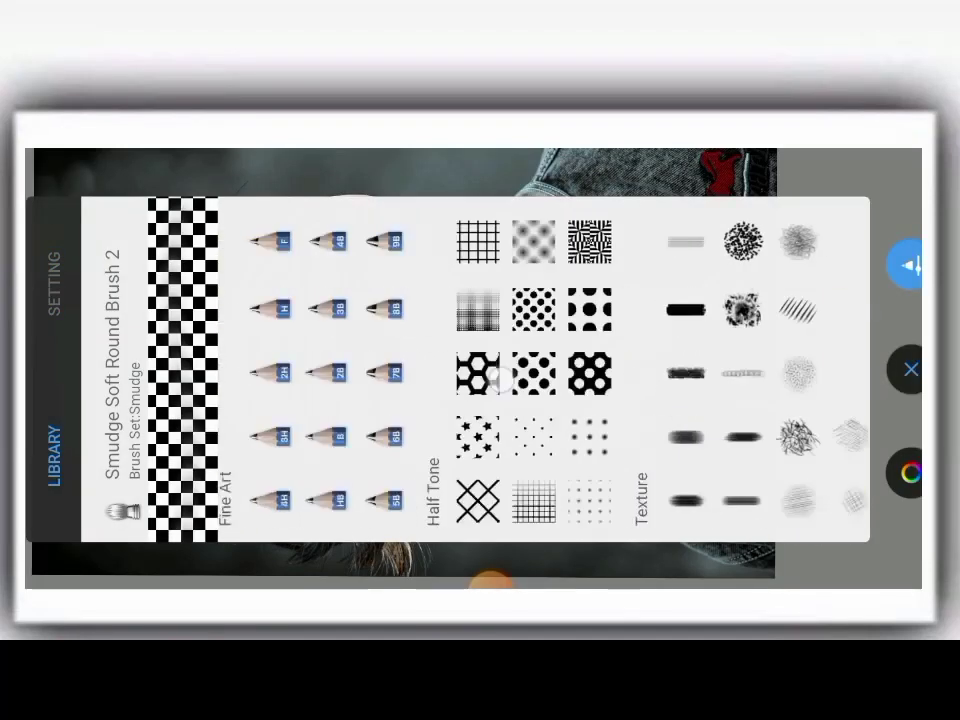
left_click_drag(740, 470, 500, 470)
left_click(643, 503)
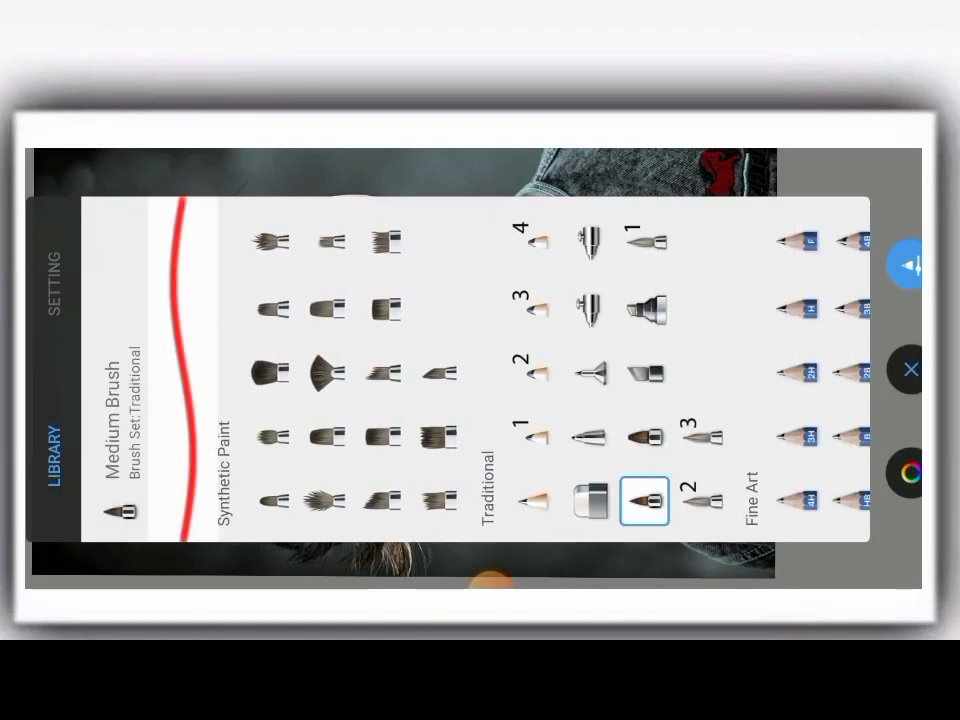
left_click(54, 285)
left_click(676, 548)
- Shrink the brush slightly and paint the first stretch of the lips red
left_click_drag(876, 399, 866, 399)
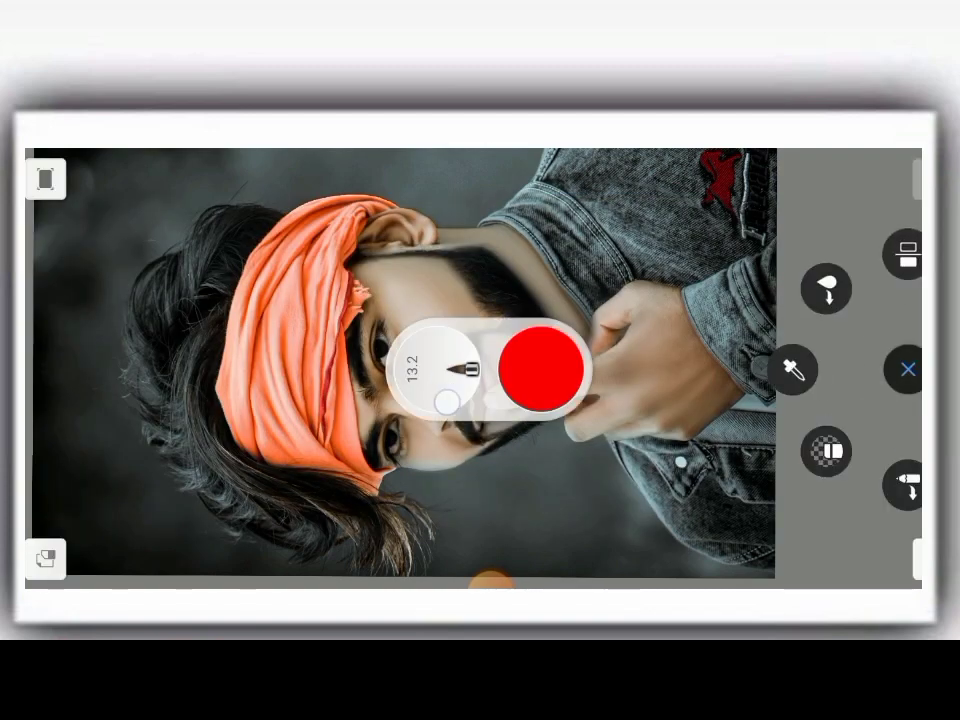
scroll(480, 364, "up", 5)
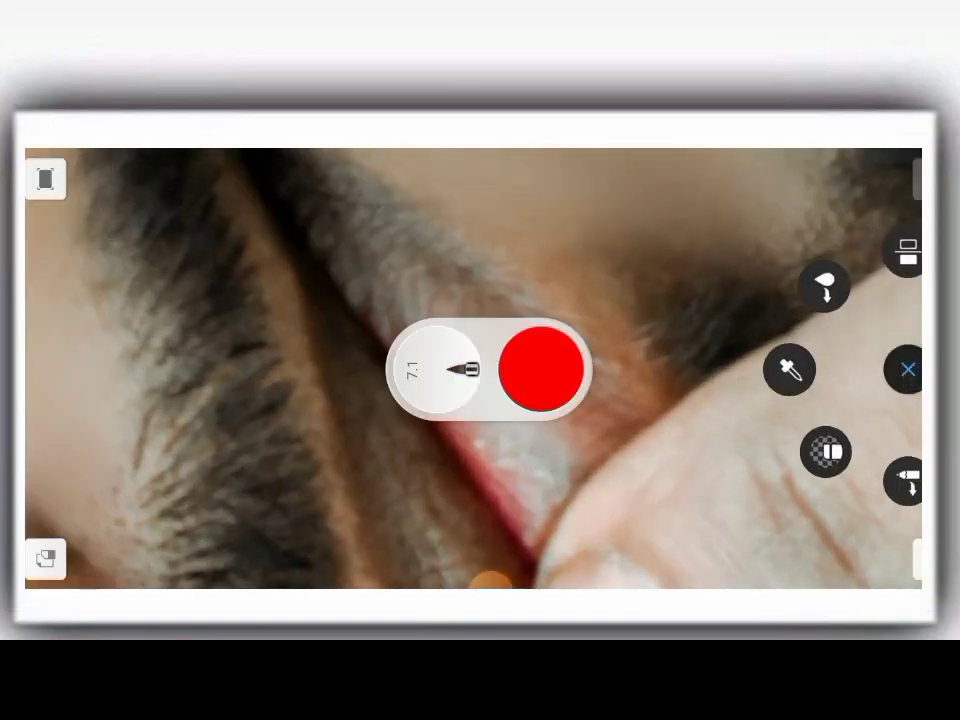
scroll(623, 315, "up", 1)
mouse_move(525, 435)
left_mouse_down()
mouse_move(341, 264)
mouse_move(375, 326)
mouse_move(596, 444)
left_mouse_up()
scroll(541, 260, "up", 1)
mouse_move(438, 300)
left_mouse_down()
mouse_move(506, 482)
mouse_move(491, 486)
mouse_move(435, 339)
left_mouse_up()
left_click_drag(550, 418, 330, 175)
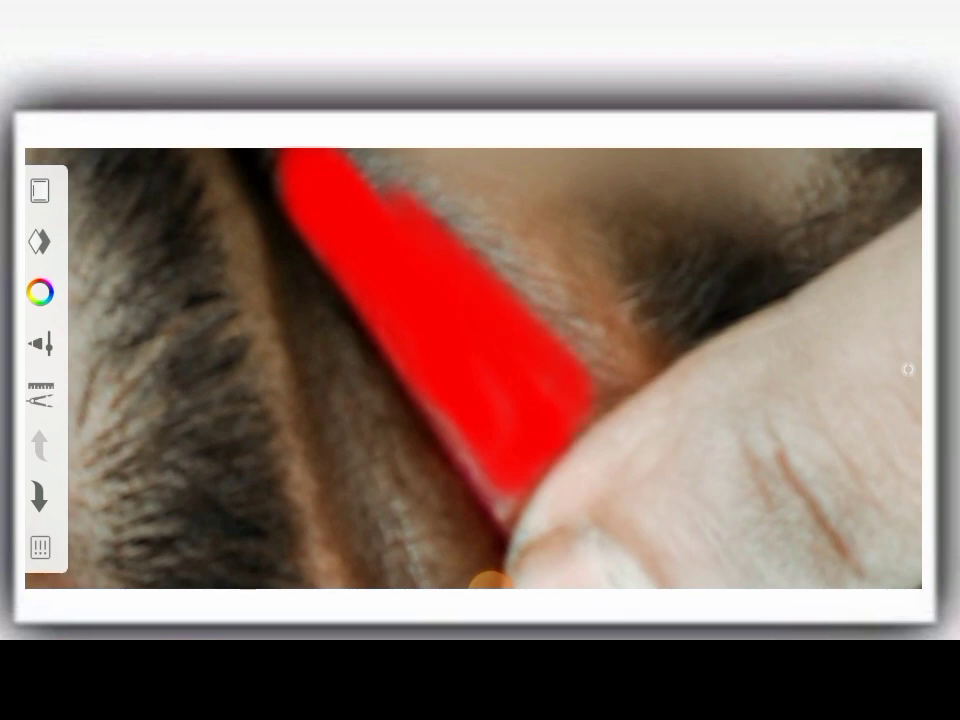
scroll(600, 308, "down", 1)
mouse_move(435, 279)
left_mouse_down()
mouse_move(321, 199)
mouse_move(379, 268)
left_mouse_up()
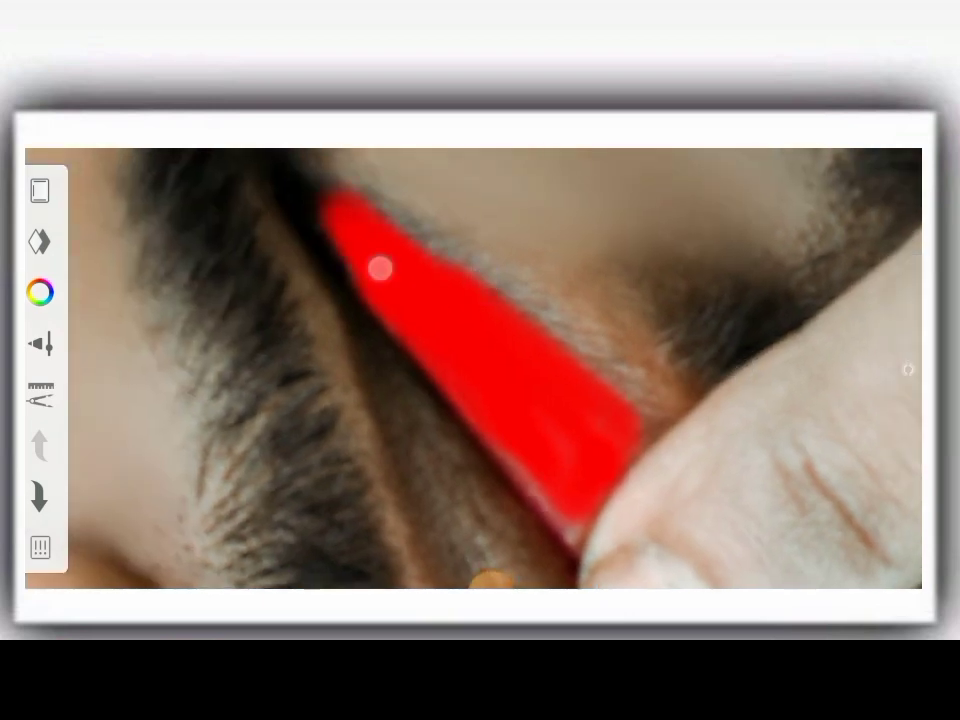
- Extend the red paint along the rest of the lips up to the thumb
left_click_drag(659, 368, 662, 332)
mouse_move(290, 220)
left_mouse_down()
mouse_move(381, 366)
mouse_move(287, 199)
mouse_move(446, 364)
mouse_move(583, 336)
left_mouse_up()
mouse_move(294, 184)
left_mouse_down()
mouse_move(403, 446)
mouse_move(450, 480)
left_mouse_up()
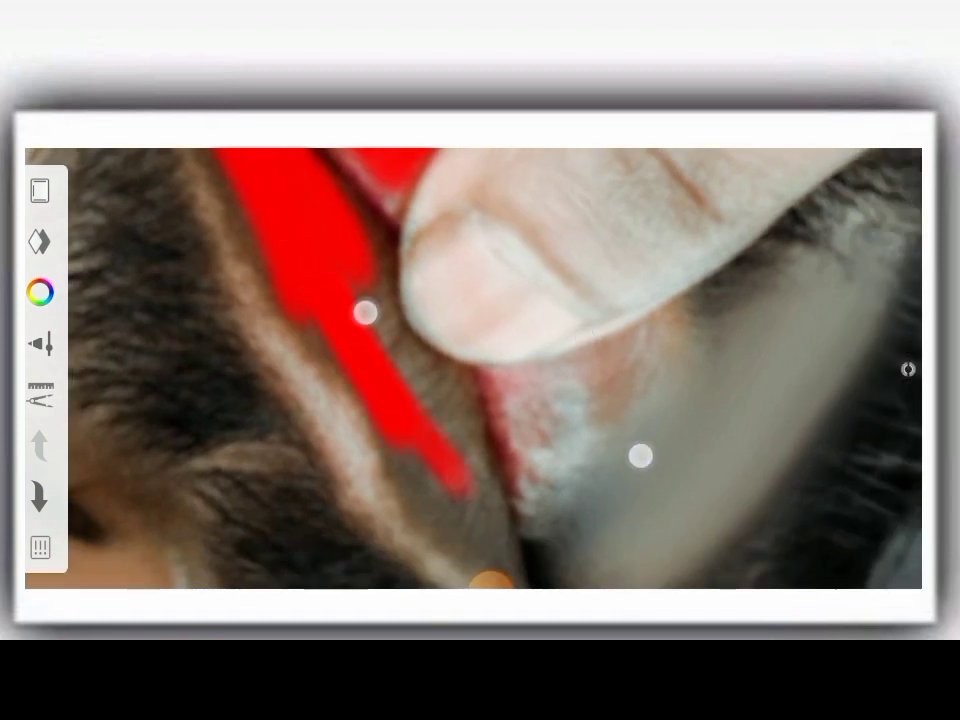
mouse_move(364, 313)
left_mouse_down()
mouse_move(378, 420)
mouse_move(405, 451)
left_mouse_up()
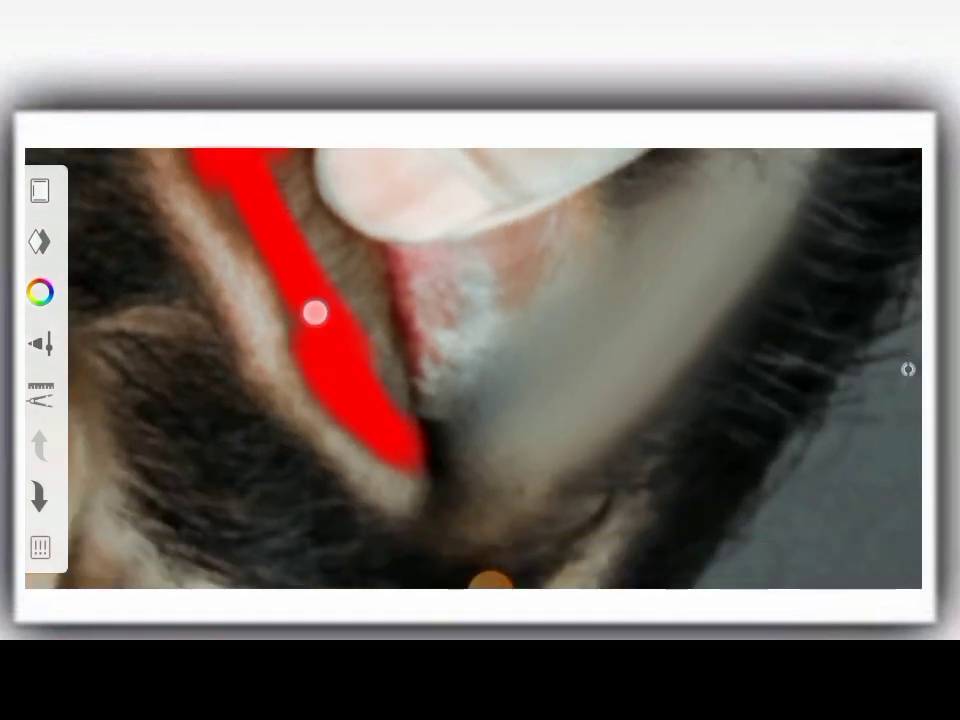
mouse_move(361, 394)
left_mouse_down()
mouse_move(331, 412)
mouse_move(233, 277)
left_mouse_up()
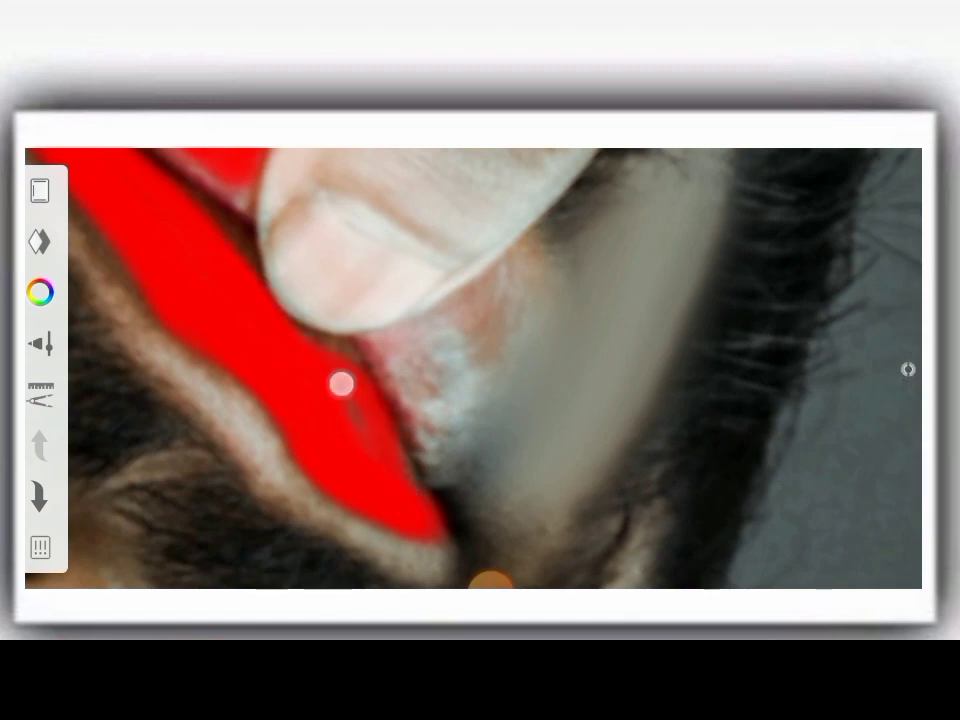
mouse_move(324, 343)
left_mouse_down()
mouse_move(373, 459)
mouse_move(354, 426)
mouse_move(565, 431)
mouse_move(343, 291)
mouse_move(287, 364)
mouse_move(324, 332)
left_mouse_up()
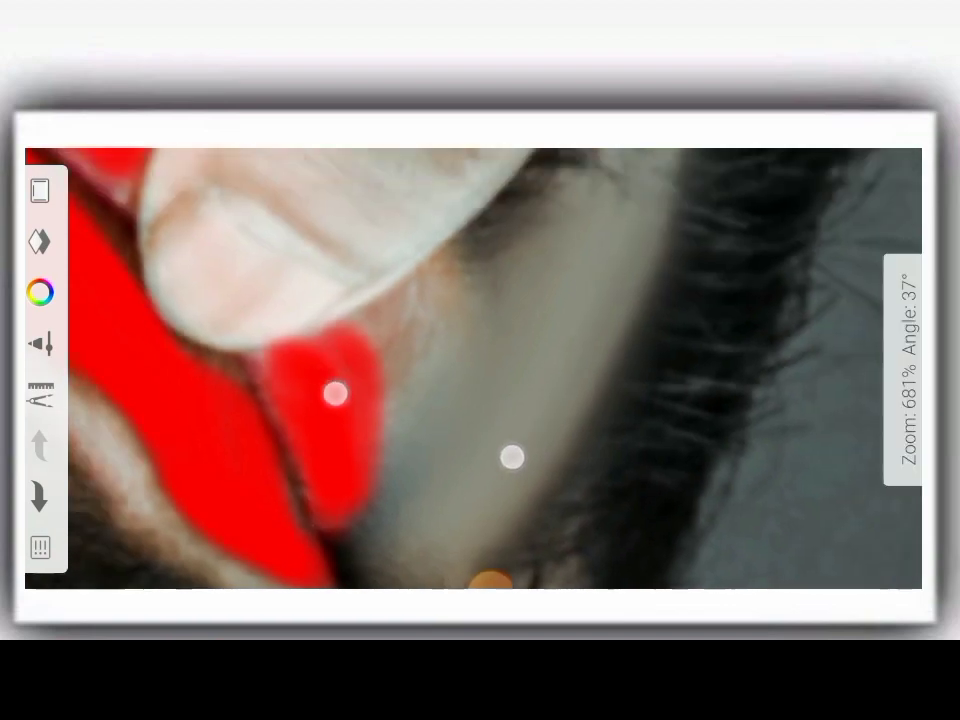
left_click_drag(334, 392, 206, 236)
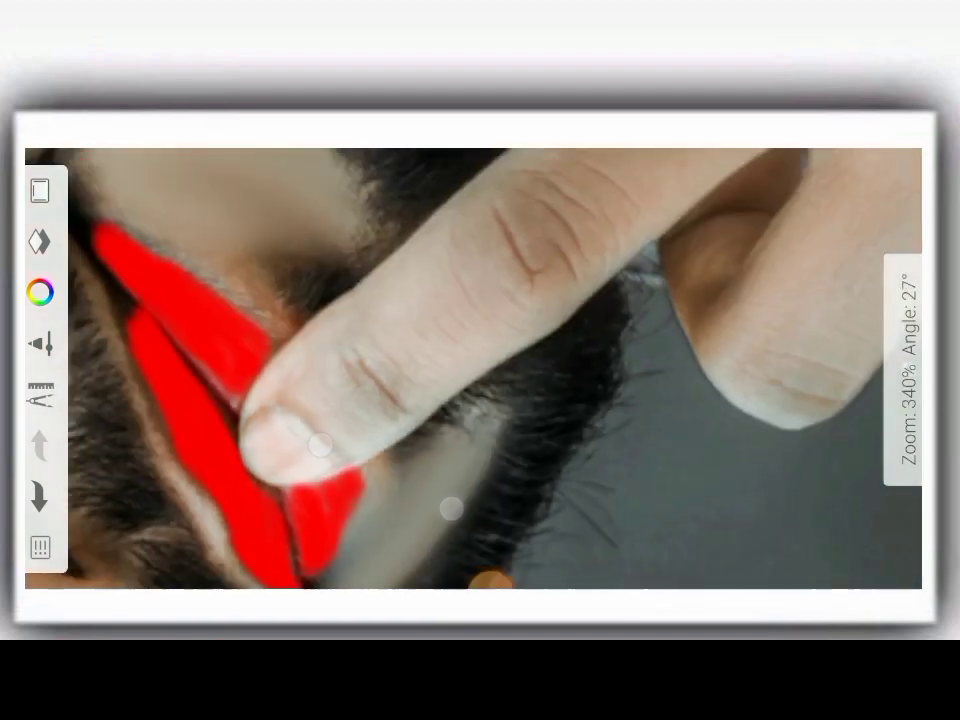
left_click_drag(450, 508, 165, 321)
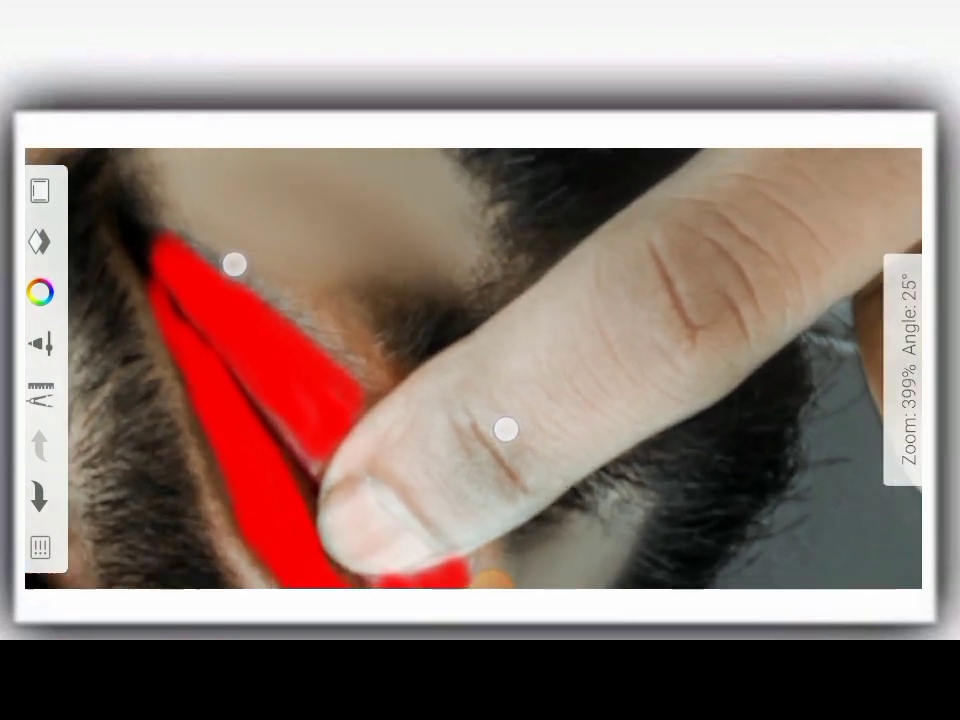
left_click_drag(524, 410, 289, 431)
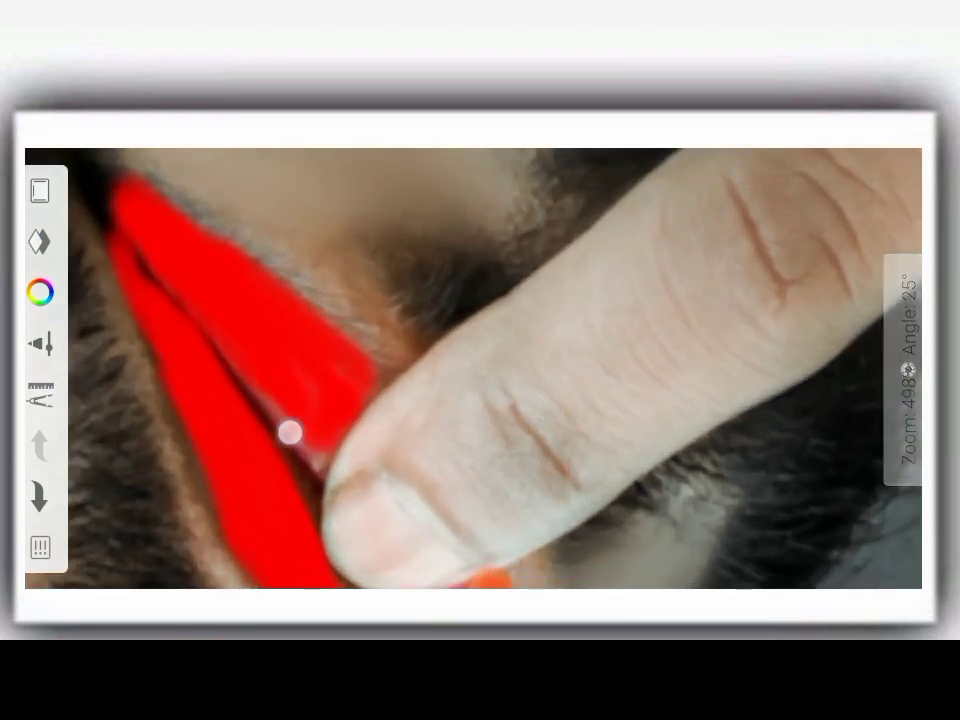
left_click_drag(570, 392, 586, 432)
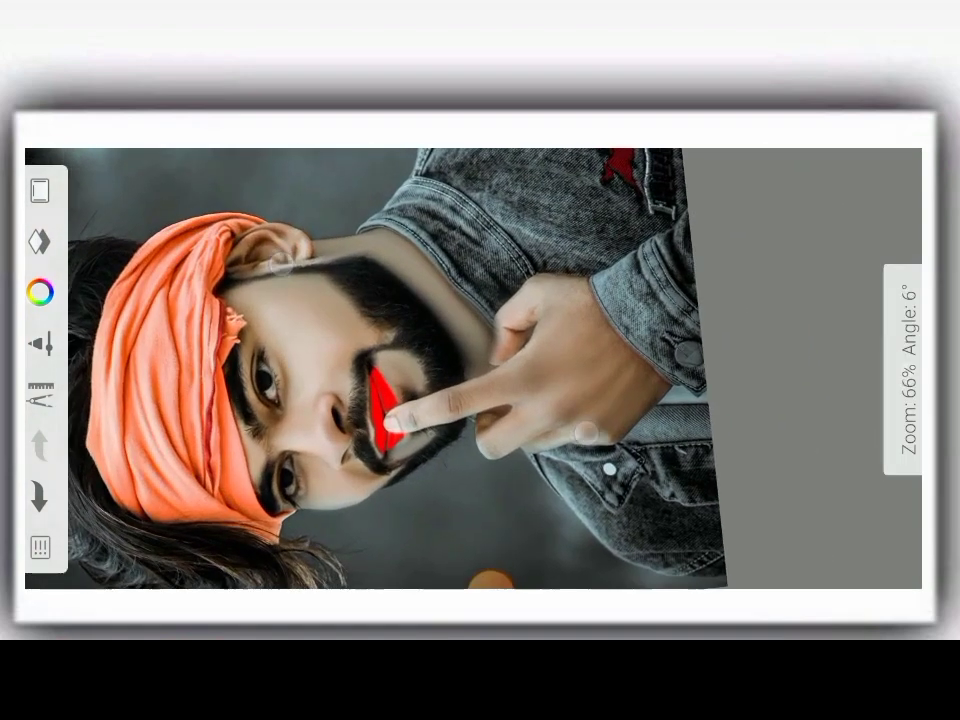
- Fade the red lip paint layer to 29% opacity so it reads as a soft tint
left_click(40, 240)
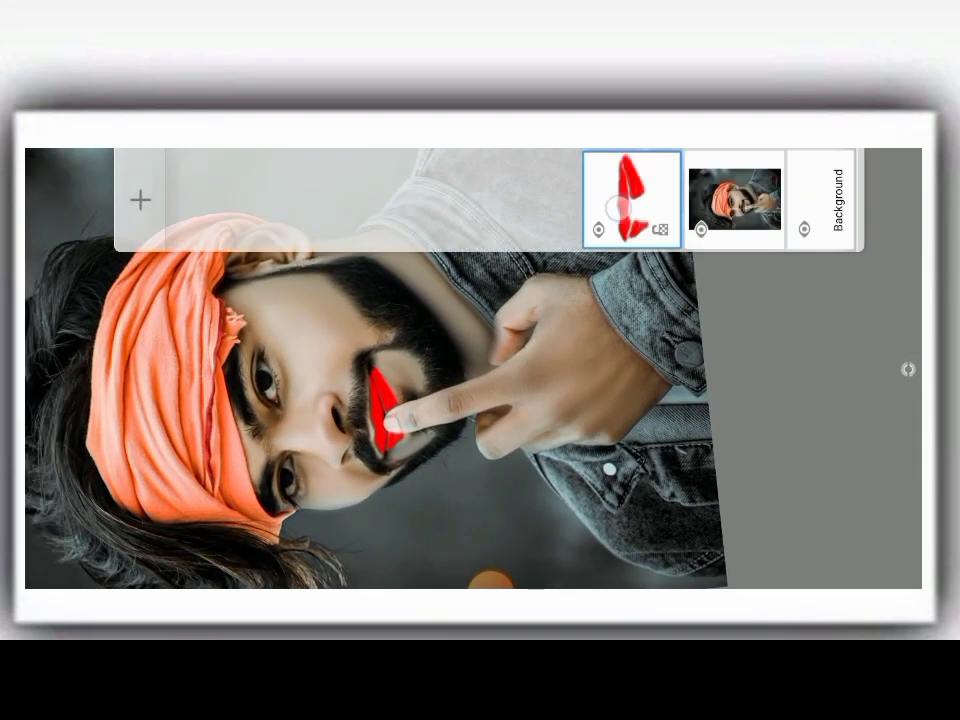
left_click(632, 197)
left_click_drag(379, 218, 379, 428)
mouse_move(606, 428)
left_mouse_down()
mouse_move(660, 436)
mouse_move(728, 490)
left_mouse_up()
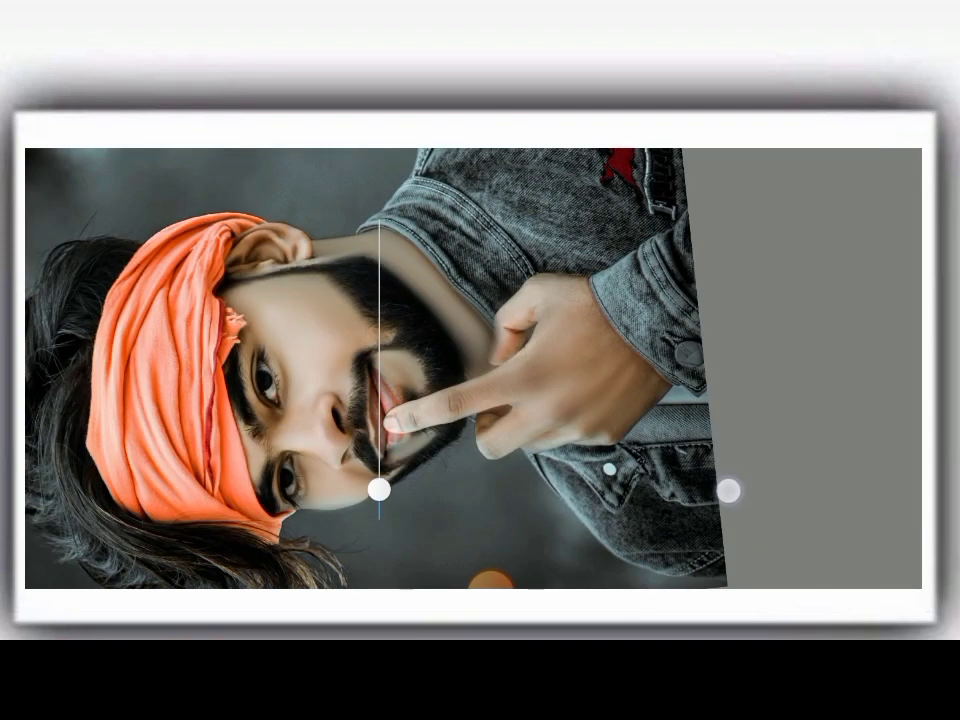
left_click_drag(755, 434, 755, 431)
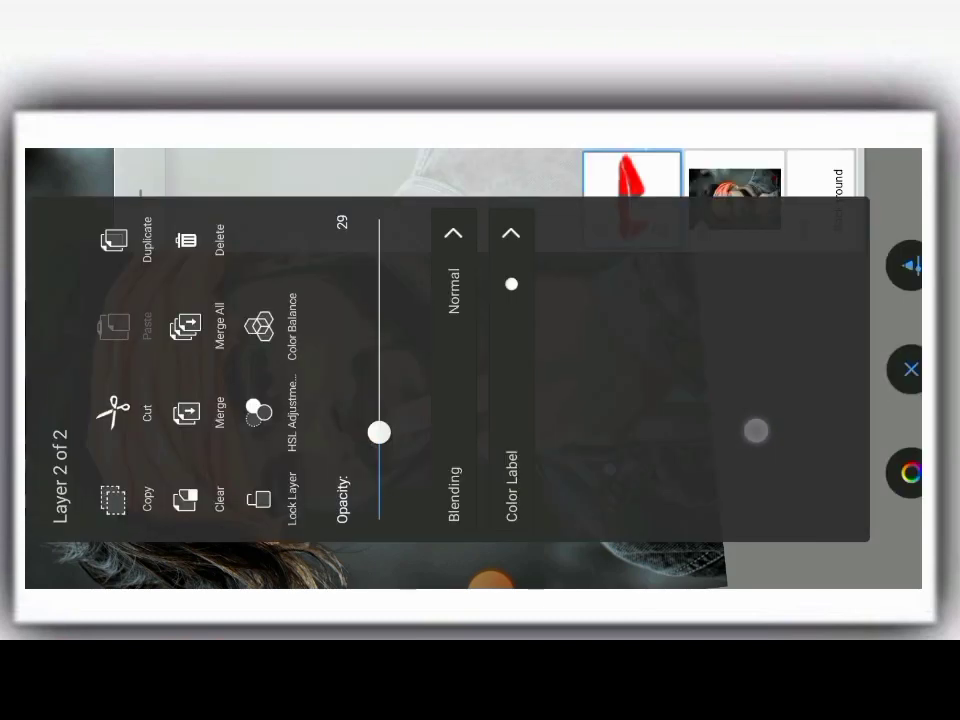
left_click(258, 410)
- Shift the lip layer's hue and raise its saturation to 31 for a pinkish-red tint
mouse_move(797, 366)
left_mouse_down()
mouse_move(797, 255)
mouse_move(831, 501)
mouse_move(862, 433)
mouse_move(874, 364)
mouse_move(861, 236)
mouse_move(857, 369)
mouse_move(861, 387)
mouse_move(872, 375)
mouse_move(874, 435)
mouse_move(891, 285)
mouse_move(896, 371)
mouse_move(903, 326)
mouse_move(900, 359)
left_mouse_up()
left_click_drag(310, 262, 341, 255)
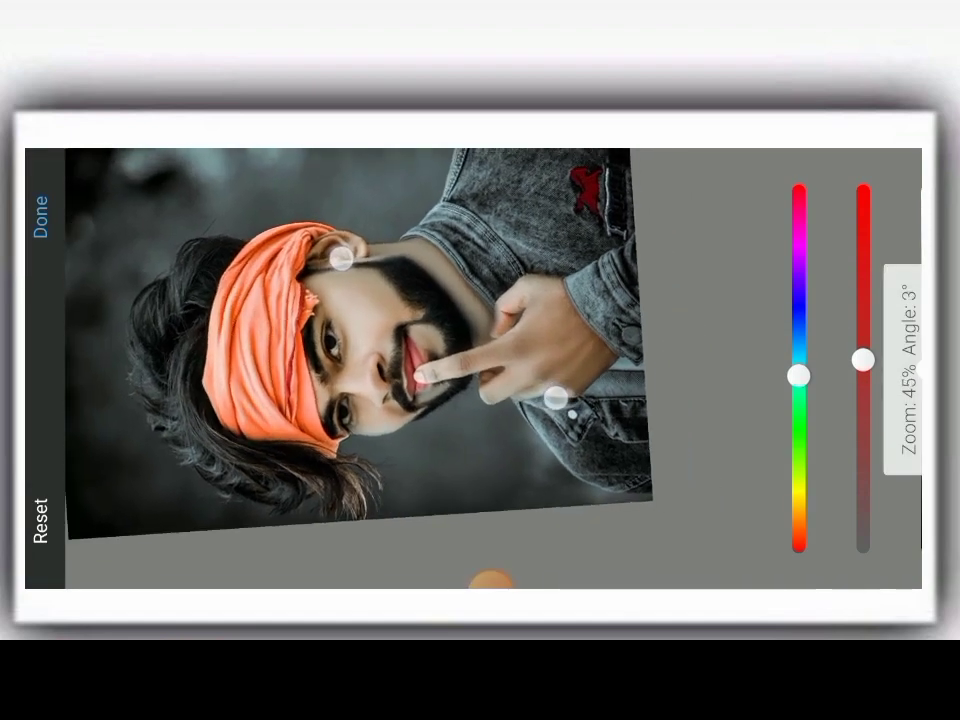
mouse_move(864, 358)
left_mouse_down()
mouse_move(878, 314)
mouse_move(881, 229)
mouse_move(885, 426)
mouse_move(917, 326)
mouse_move(919, 409)
mouse_move(920, 376)
left_mouse_up()
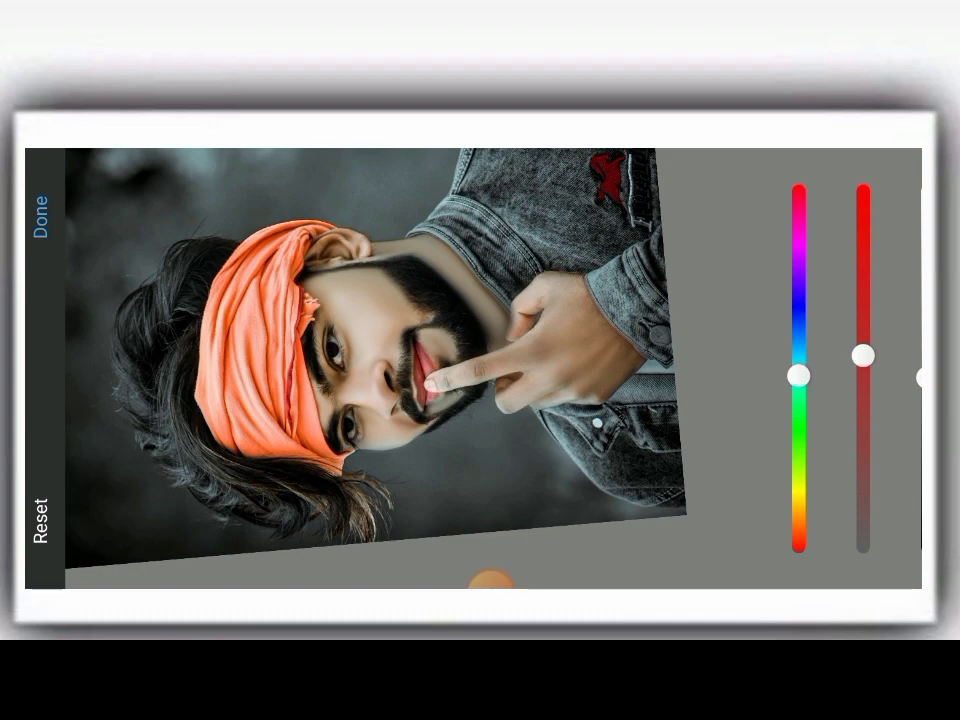
- Apply the hue/saturation changes and merge the lip layer down into the photo
left_click(40, 216)
left_click(40, 241)
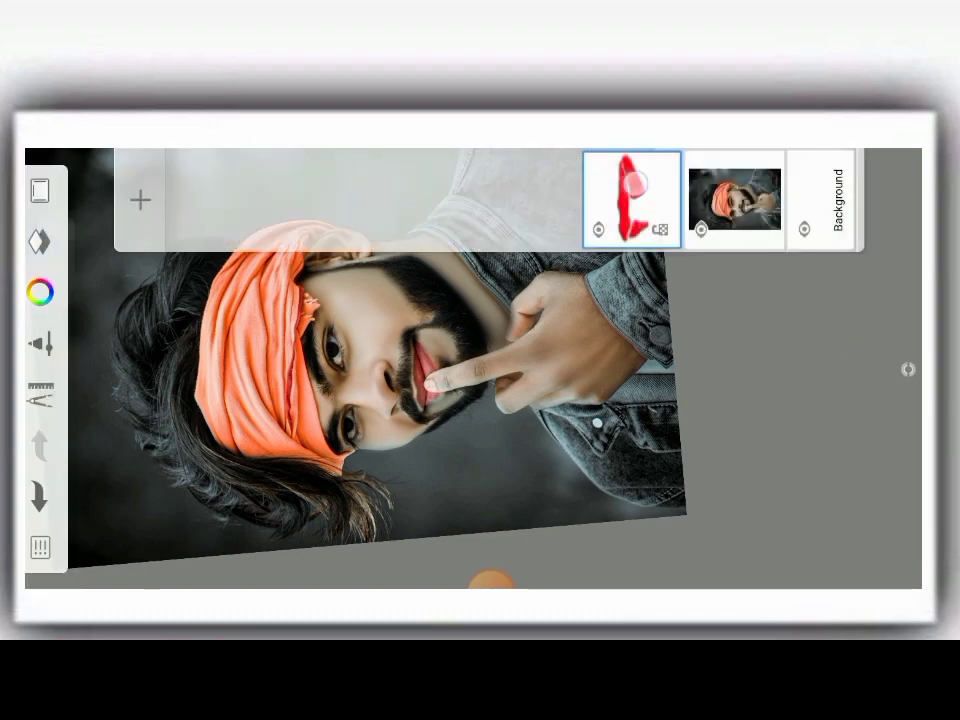
left_click(634, 181)
left_click(195, 405)
- Apply a Color Balance to the merged layer, shifting midtones toward red and adjusting green–magenta
left_click(735, 195)
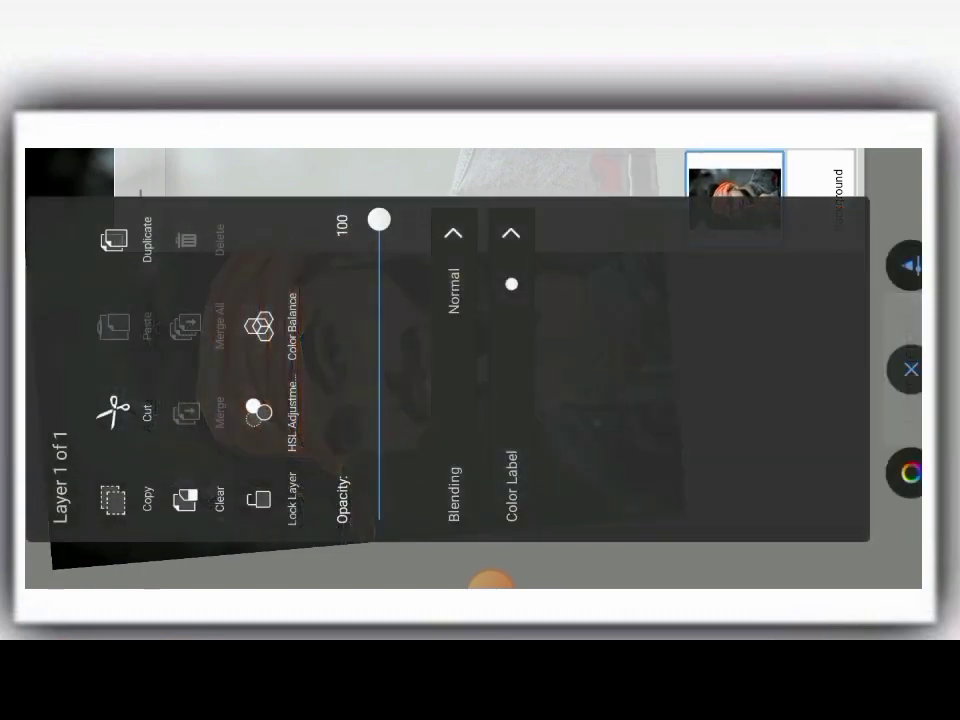
left_click(270, 328)
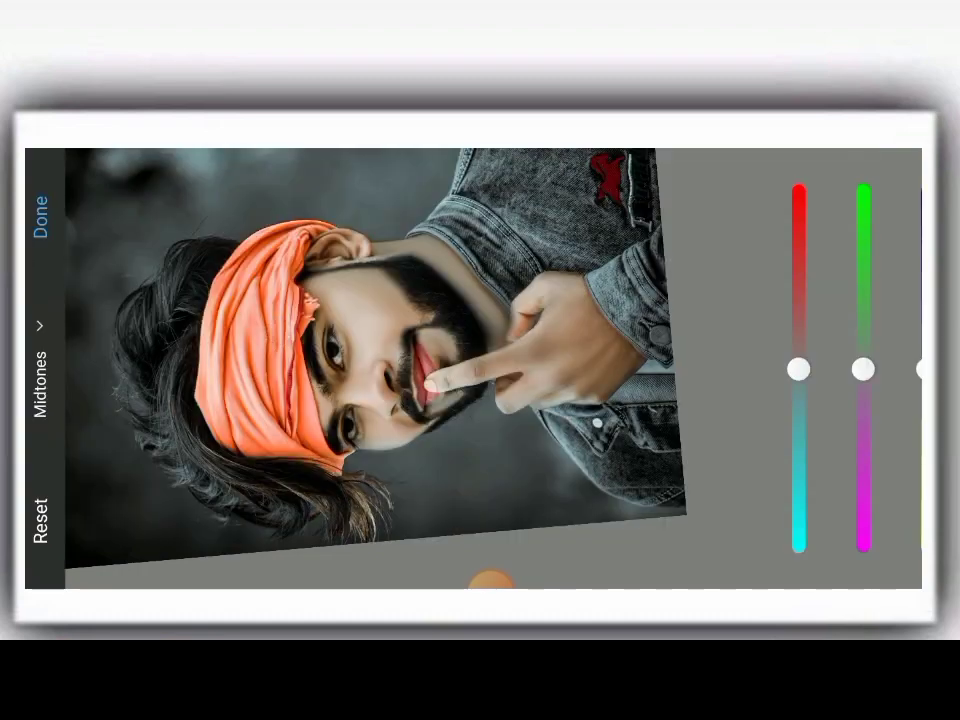
mouse_move(798, 369)
left_mouse_down()
mouse_move(801, 336)
mouse_move(810, 390)
mouse_move(836, 361)
left_mouse_up()
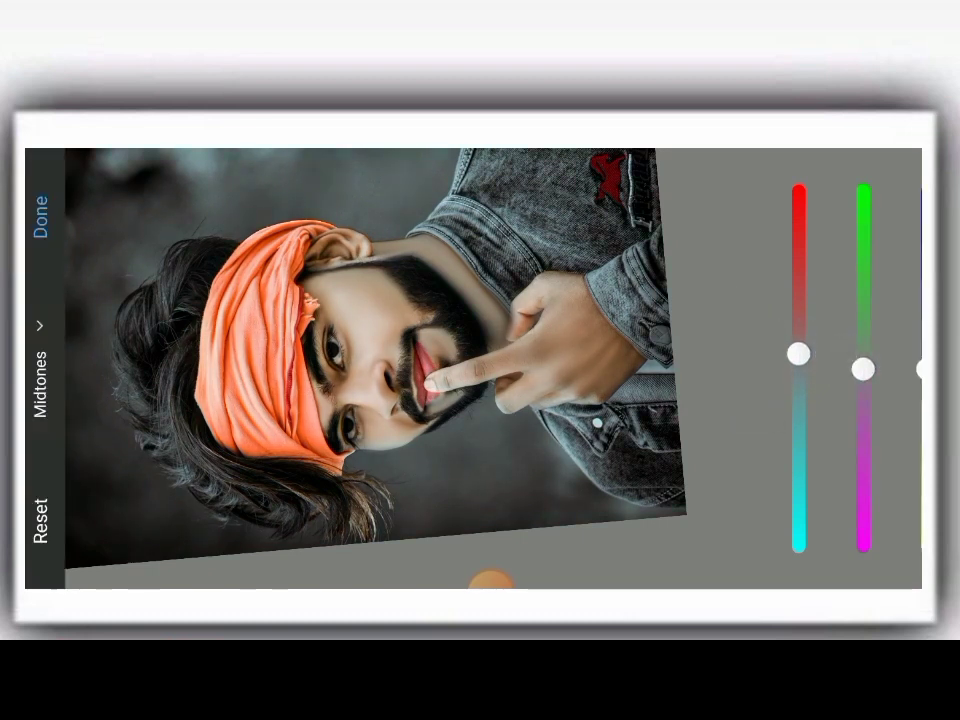
mouse_move(861, 369)
left_mouse_down()
mouse_move(862, 330)
mouse_move(862, 381)
left_mouse_up()
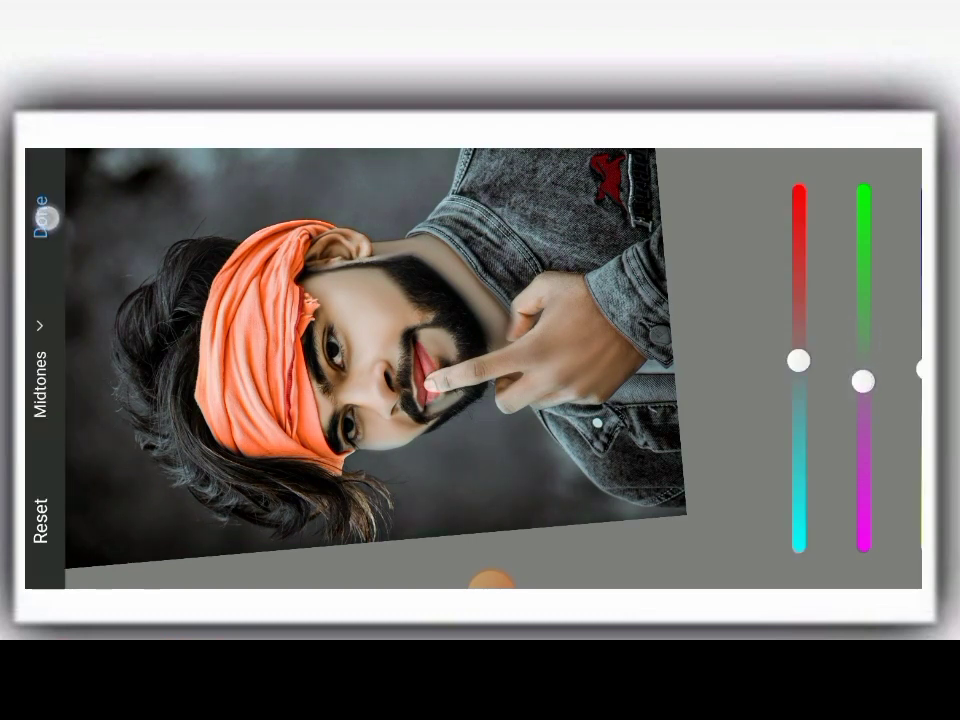
left_click(48, 218)
scroll(480, 330, "up", 2)
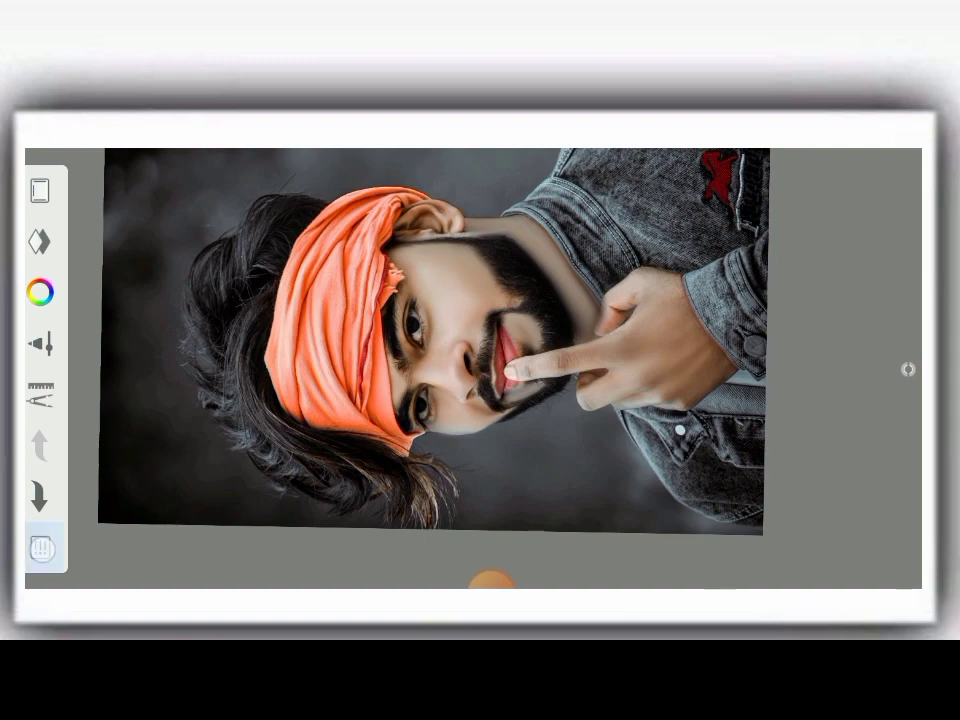
- Save the portrait to the device via Share, then reopen it in Sketchbook from the share sheet
left_click(42, 548)
left_click(540, 432)
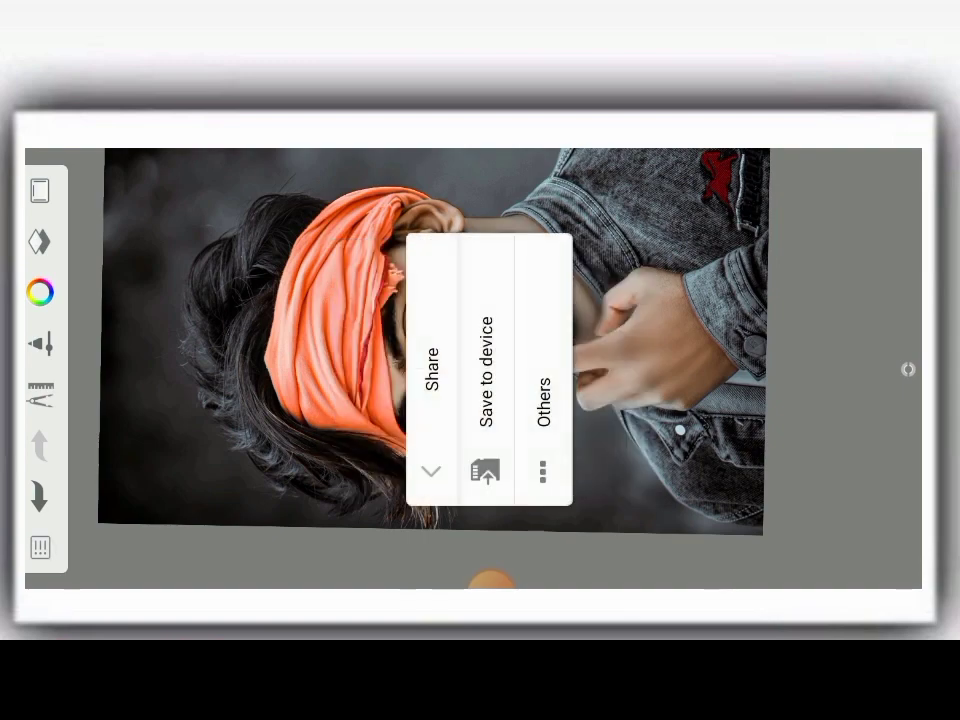
left_click(485, 400)
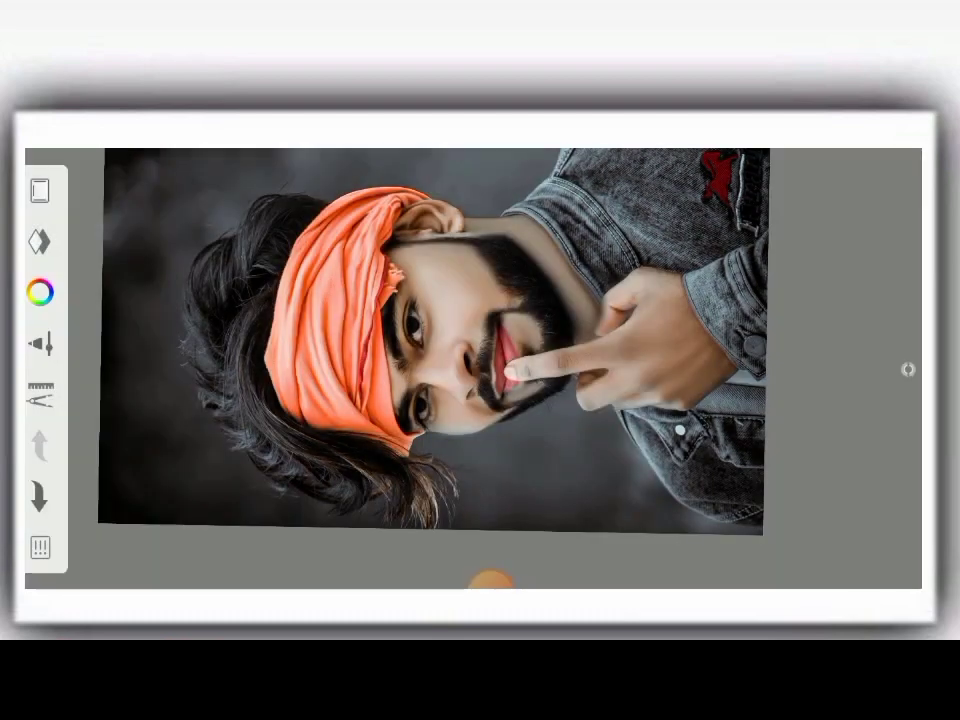
left_click(490, 580)
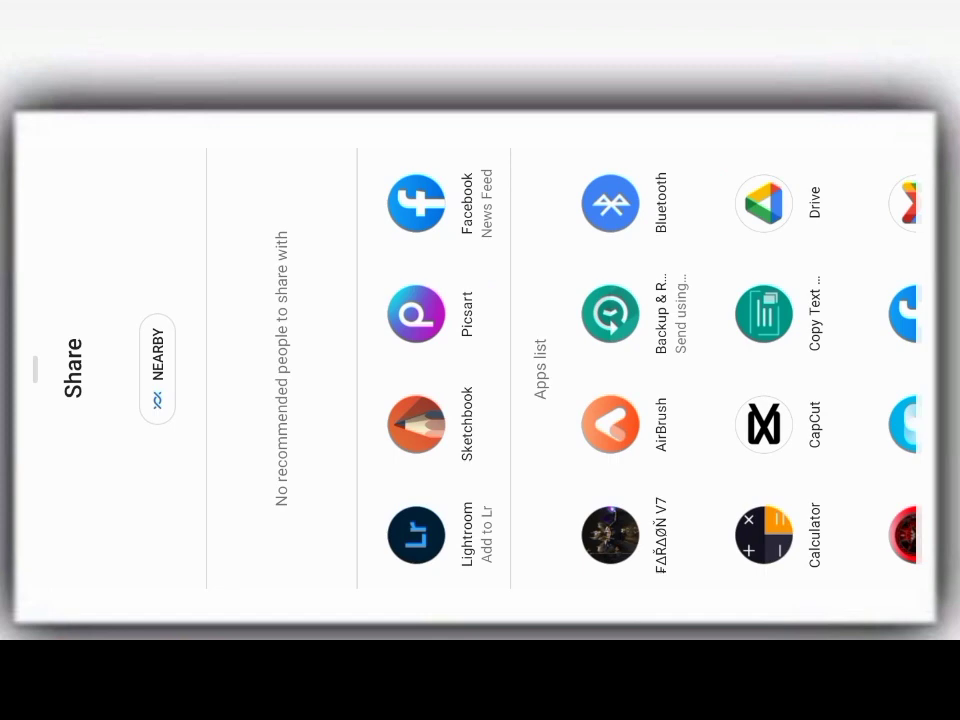
left_click(416, 424)
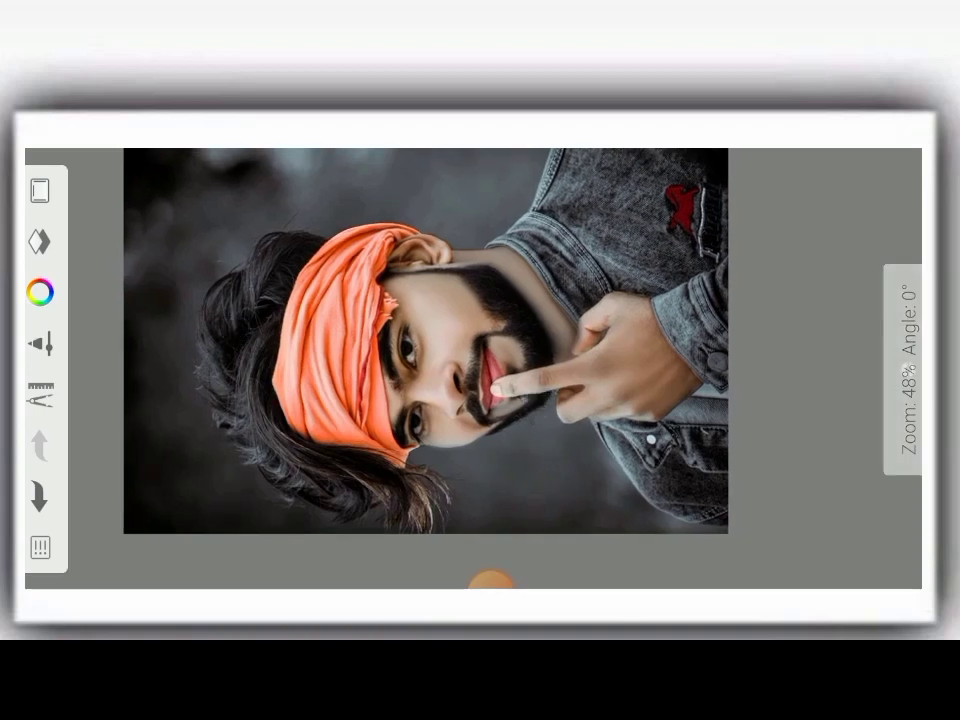
- Save the finished portrait to device storage with Share > Save to device
left_click(490, 580)
left_click(440, 435)
left_click(249, 285)
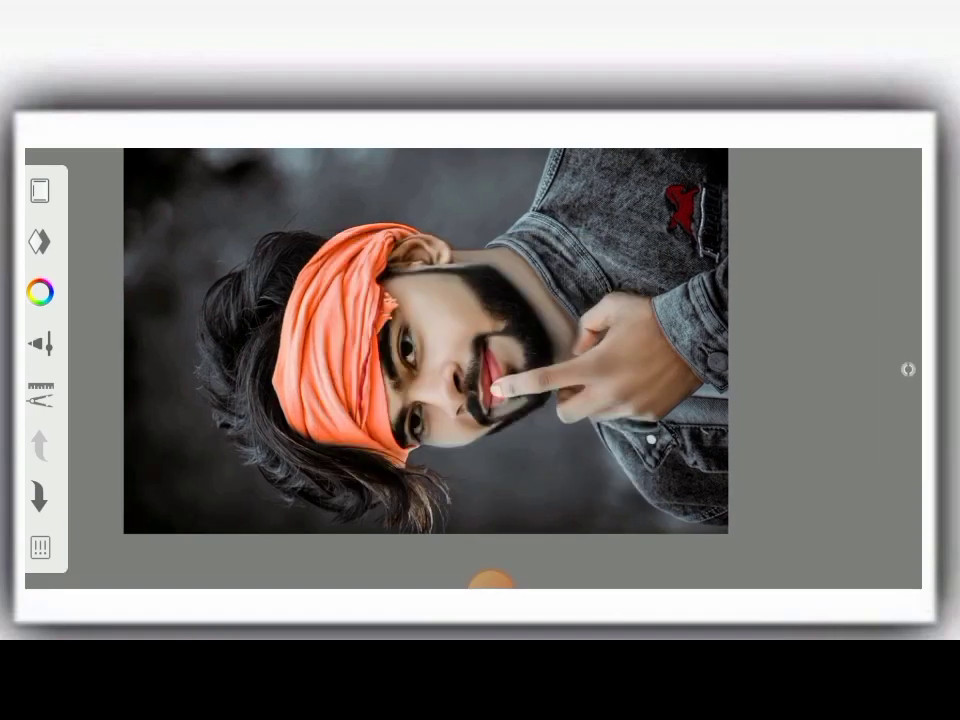
left_click(490, 580)
left_click(535, 432)
left_click(485, 400)
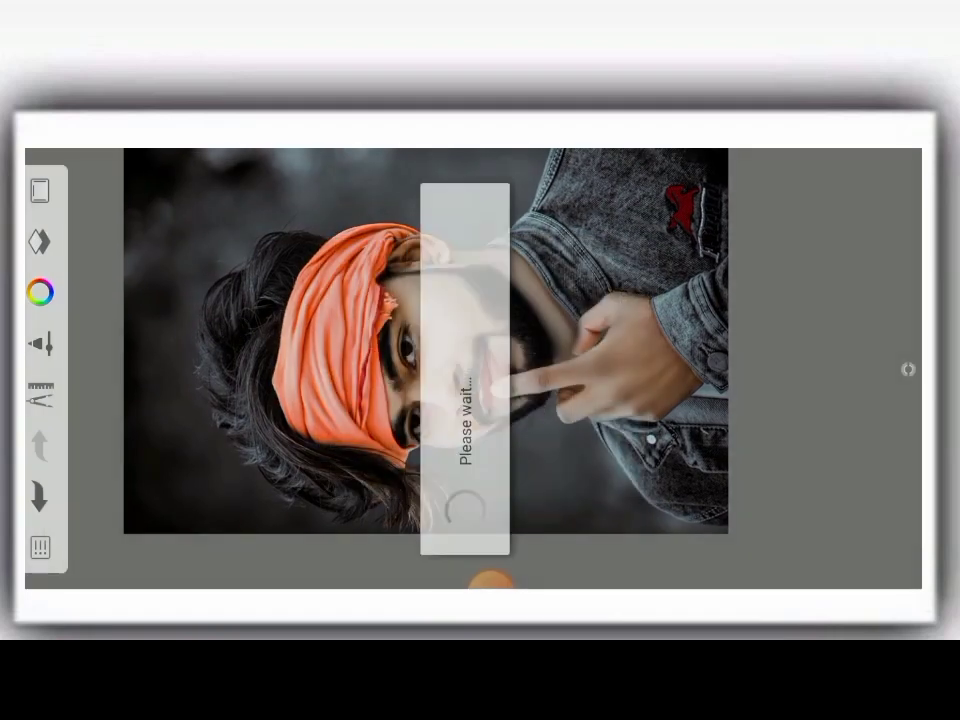